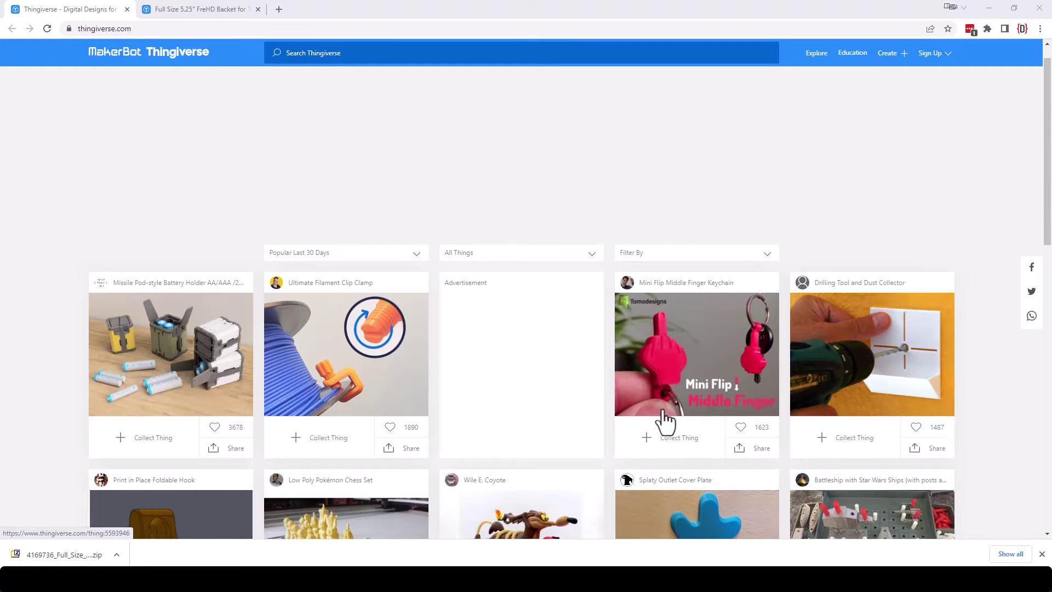
pyautogui.scroll(-3, 663, 422)
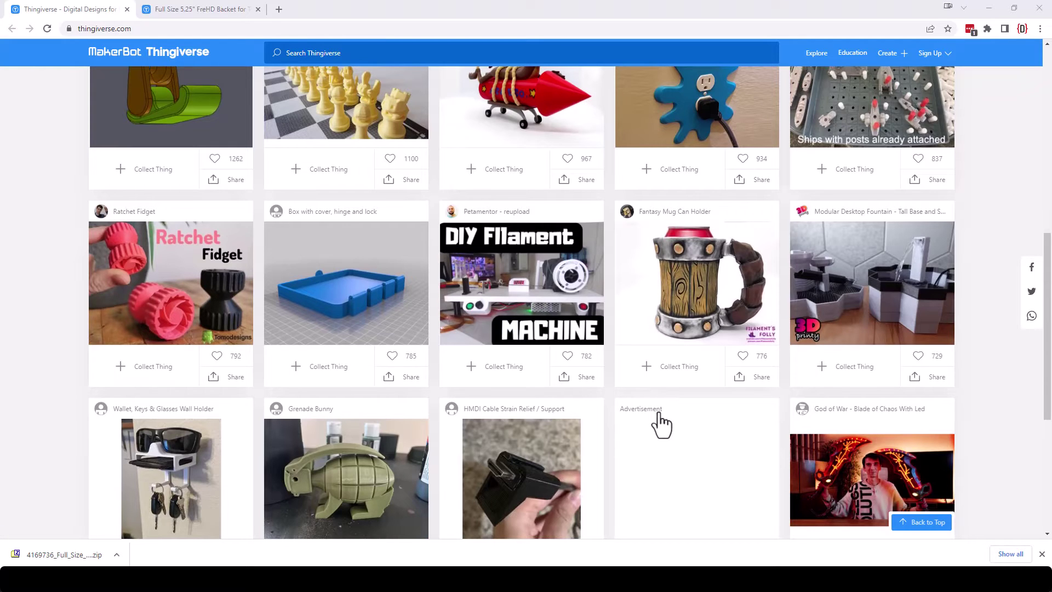
# Step: Scroll the Thingiverse feed and switch to the FreHD bracket's thing page tab
pyautogui.hotkey('ctrl', 'Tab')
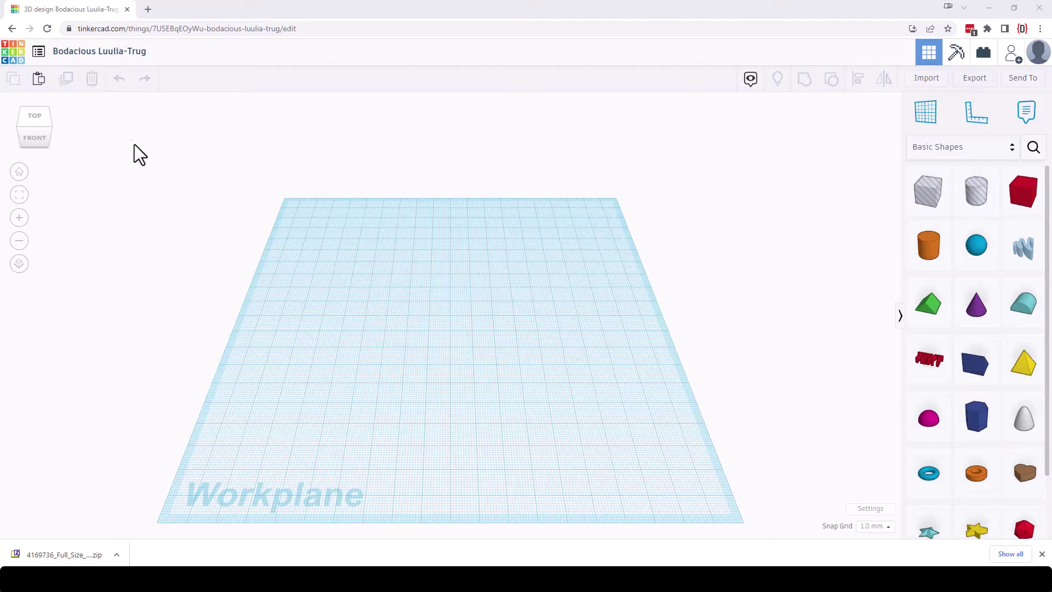
# Step: Import FreHD.stl into the design at millimetre scale
pyautogui.click(925, 78)
pyautogui.moveTo(469, 260); pyautogui.dragTo(497, 275)
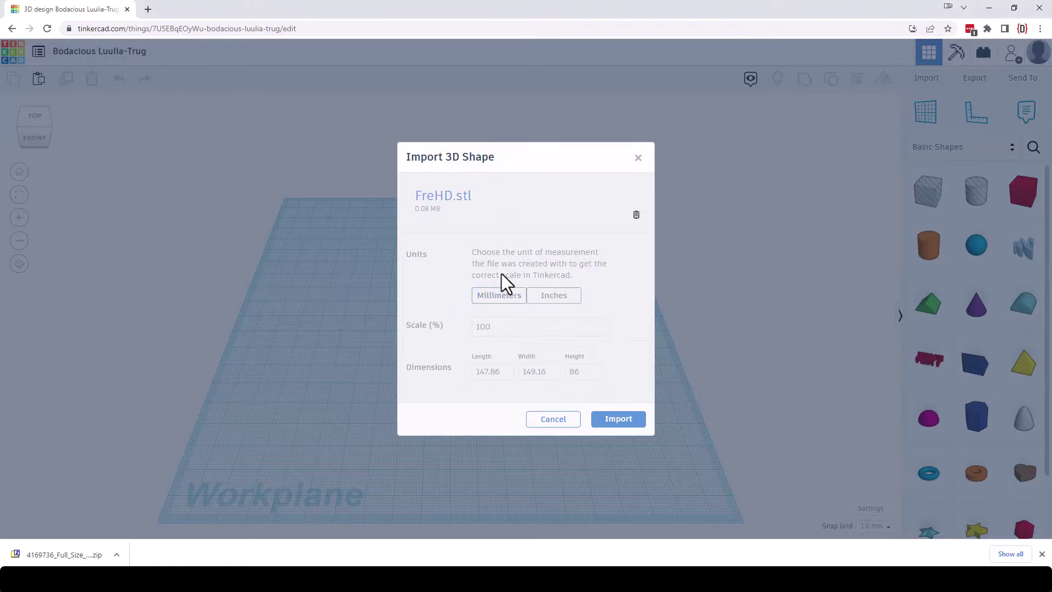
pyautogui.click(619, 420)
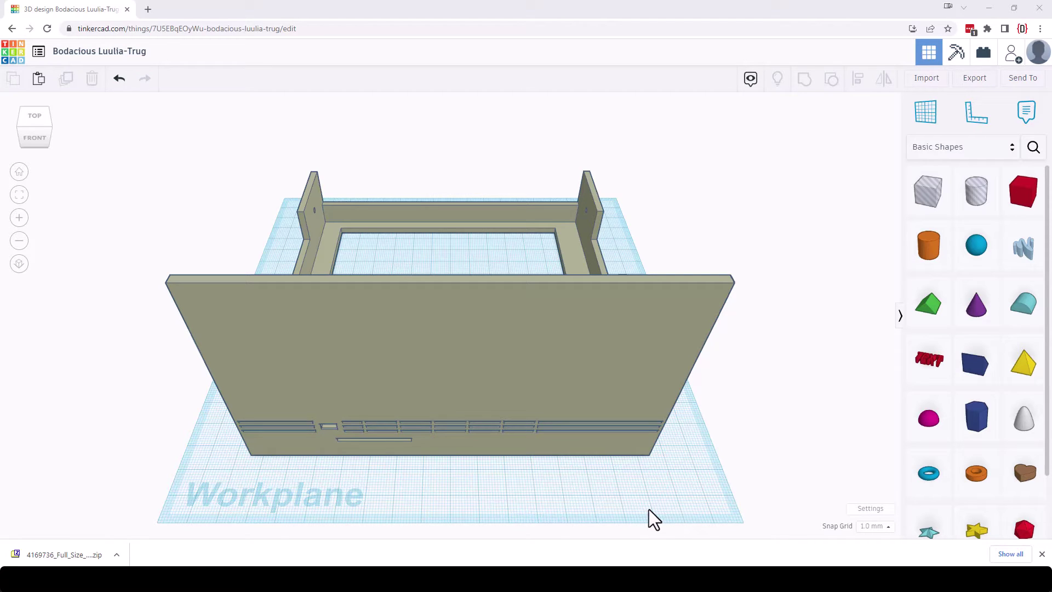
# Step: From a level front view, drag the imported bracket back down onto the workplane
pyautogui.moveTo(640, 505); pyautogui.dragTo(563, 385, button='right')
pyautogui.click(525, 361)
pyautogui.scroll(3, 571, 406)
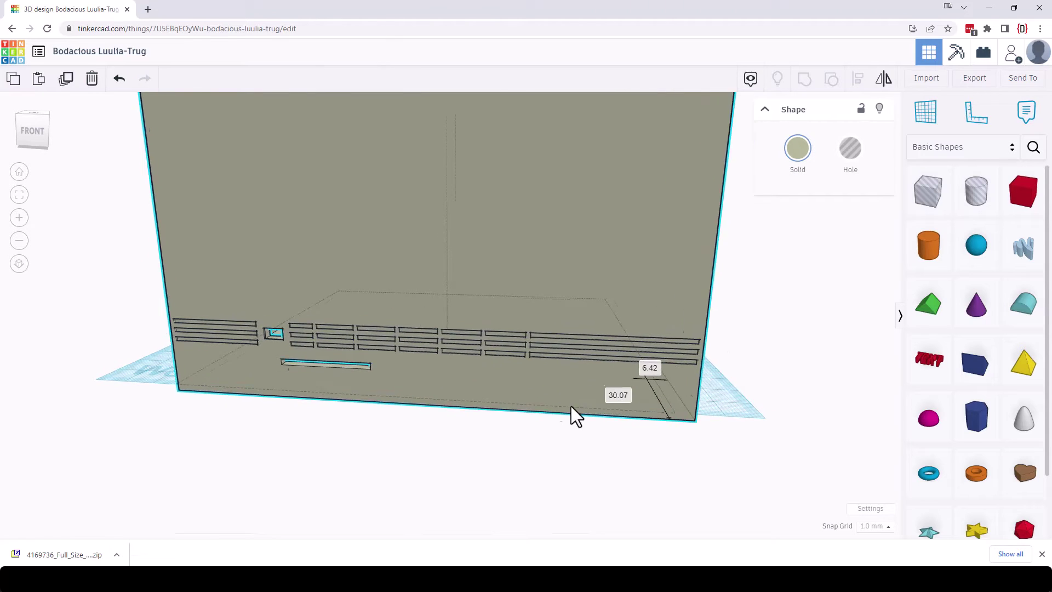
pyautogui.moveTo(541, 387); pyautogui.dragTo(541, 368)
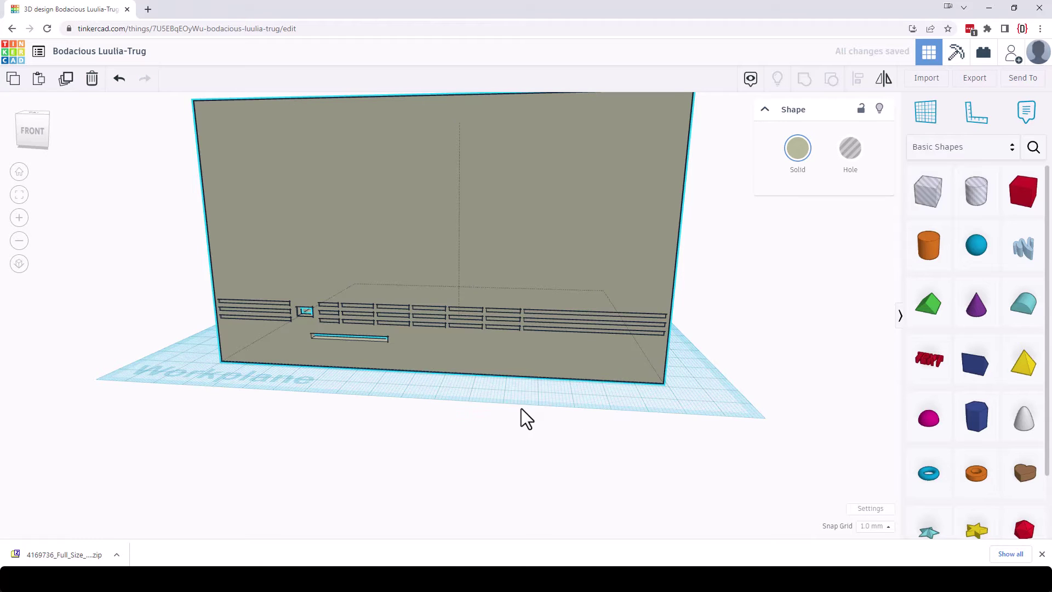
pyautogui.moveTo(521, 409); pyautogui.dragTo(408, 488, button='right')
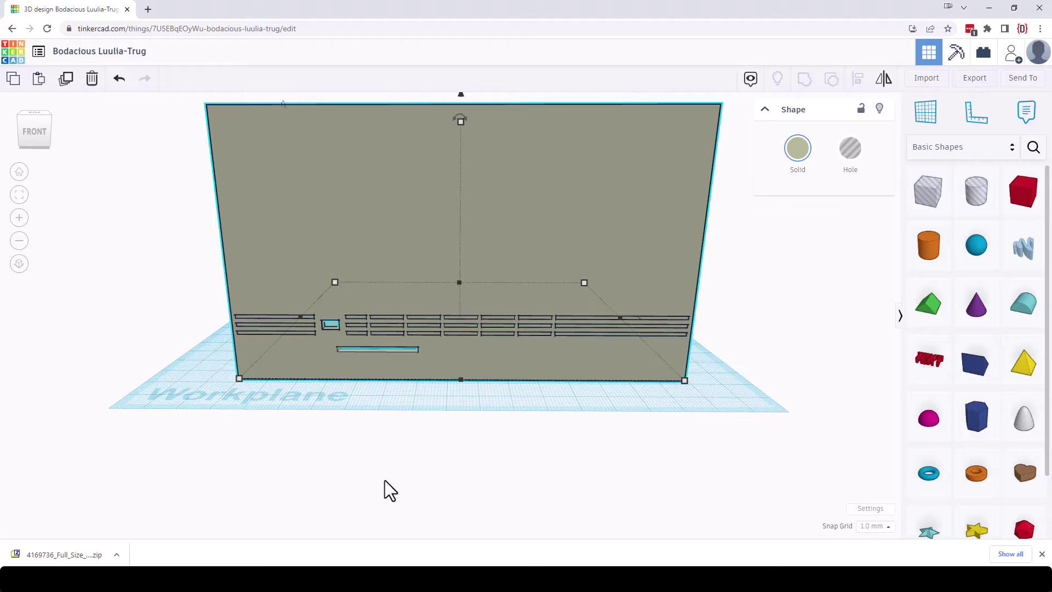
pyautogui.moveTo(370, 479)
pyautogui.mouseDown(button='right')
pyautogui.moveTo(556, 473)
pyautogui.moveTo(593, 494)
pyautogui.moveTo(378, 503)
pyautogui.moveTo(369, 474)
pyautogui.mouseUp(button='right')
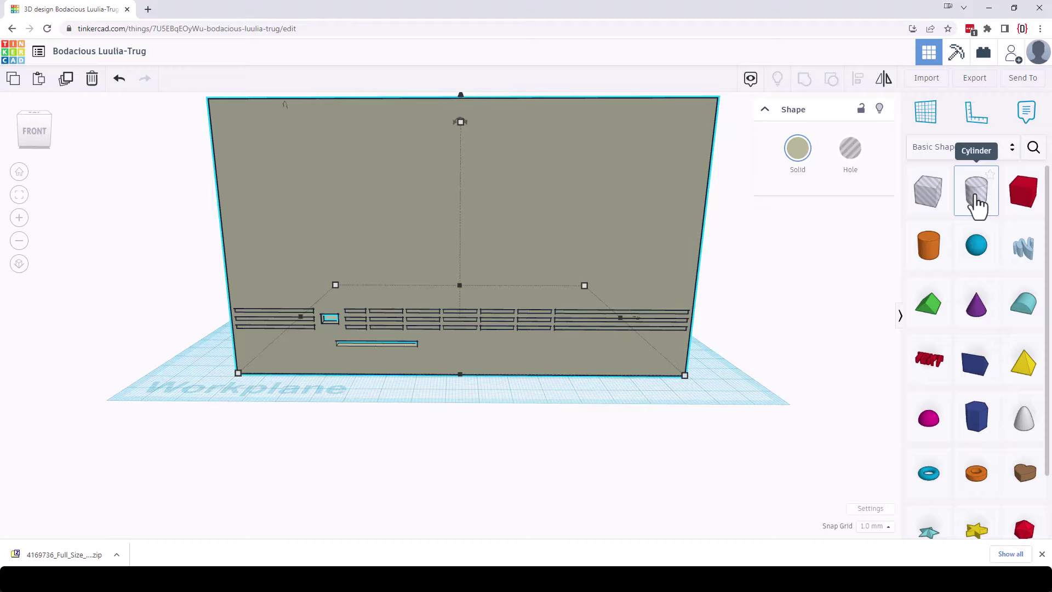
# Step: Place a cylinder hole in front of the bracket wall and size it to 8 × 8 mm
pyautogui.moveTo(976, 205); pyautogui.dragTo(570, 404)
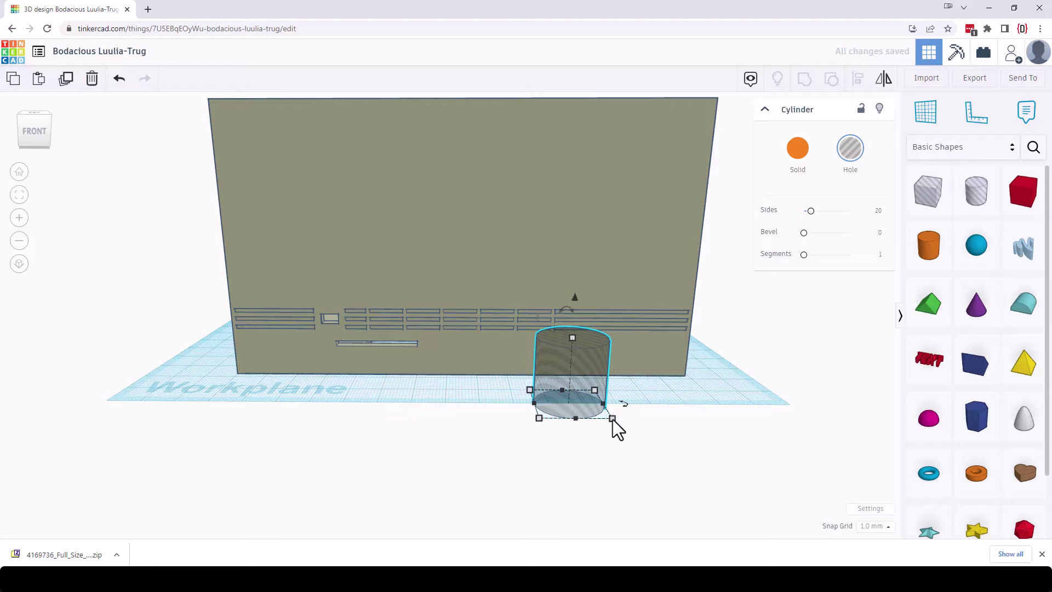
pyautogui.moveTo(613, 419); pyautogui.dragTo(560, 418)
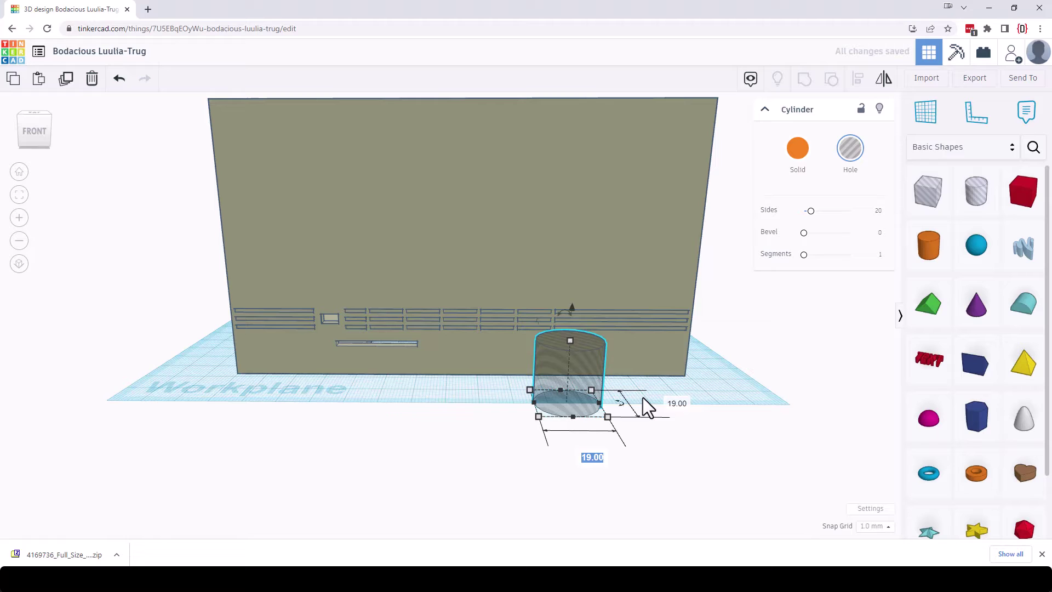
pyautogui.write('8')
pyautogui.press('Tab')
pyautogui.write('8')
pyautogui.press('Return')
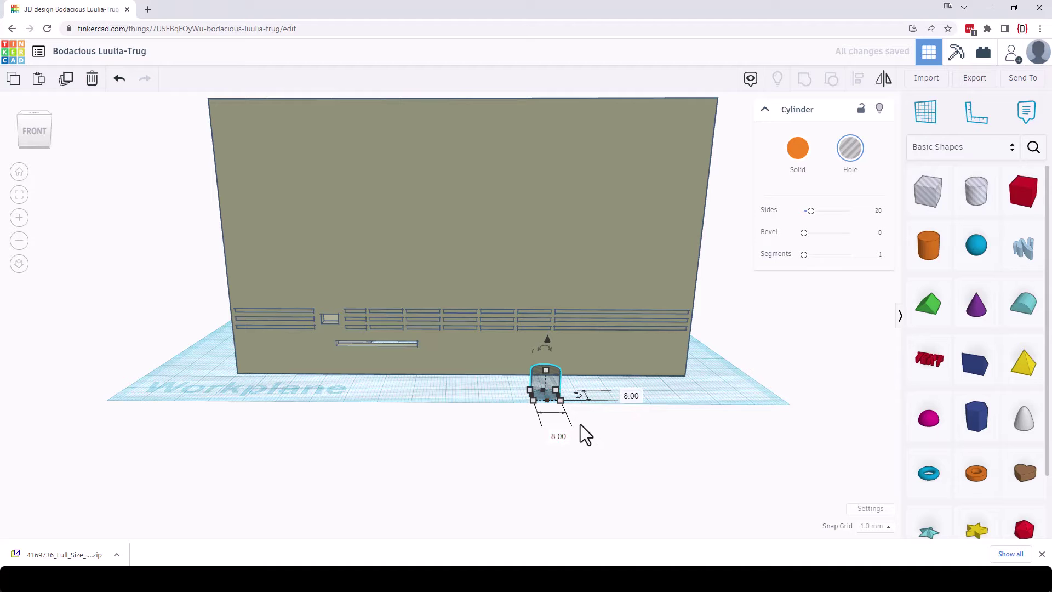
# Step: Rotate the cylinder hole 90° onto its side
pyautogui.moveTo(579, 412); pyautogui.dragTo(439, 397, button='right')
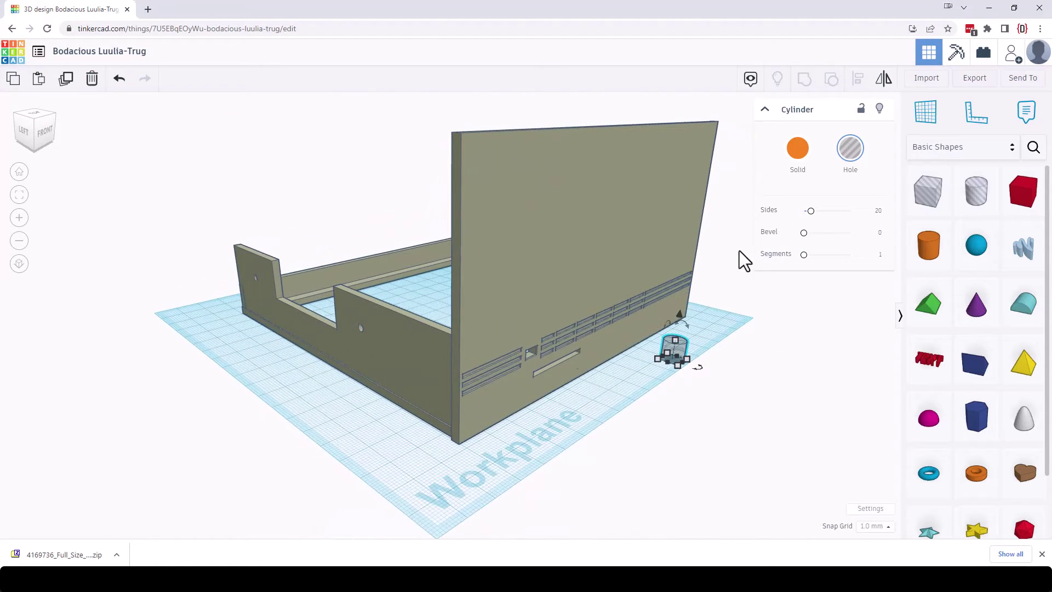
pyautogui.moveTo(688, 318); pyautogui.dragTo(686, 323)
pyautogui.click(682, 323)
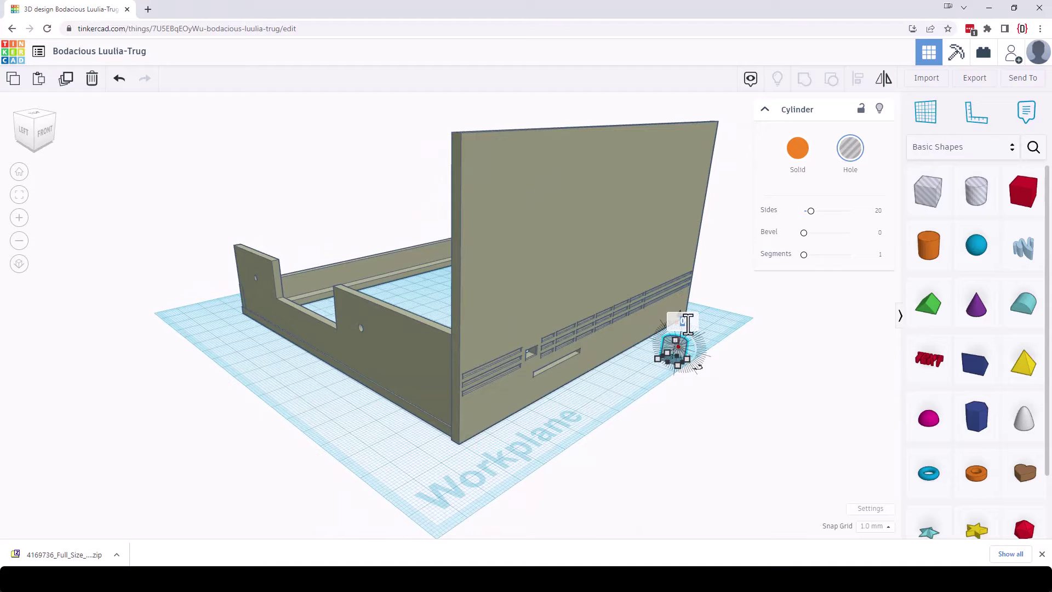
pyautogui.write('90')
pyautogui.press('Return')
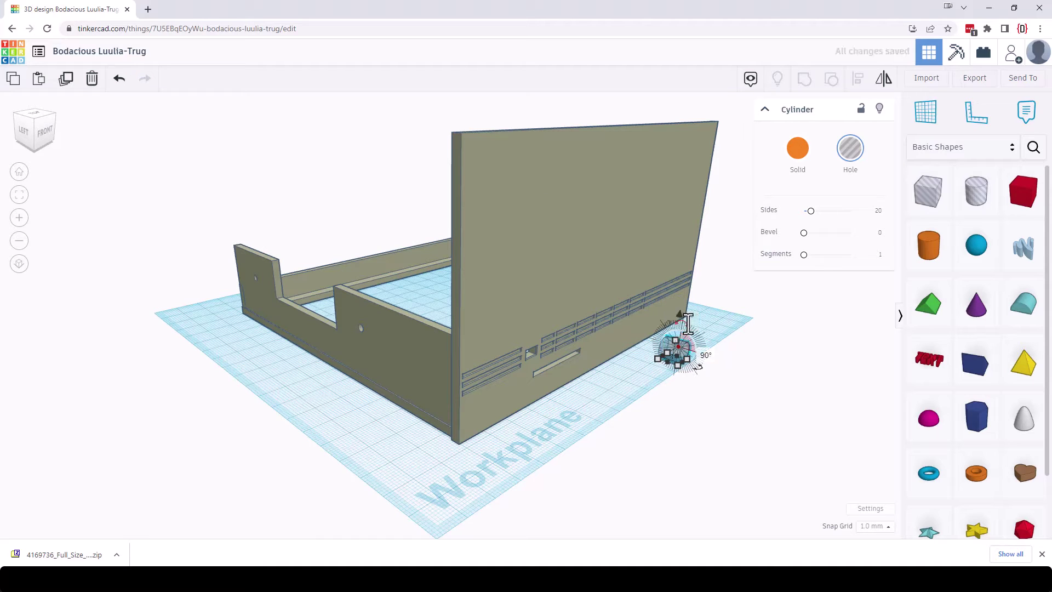
pyautogui.click(699, 433)
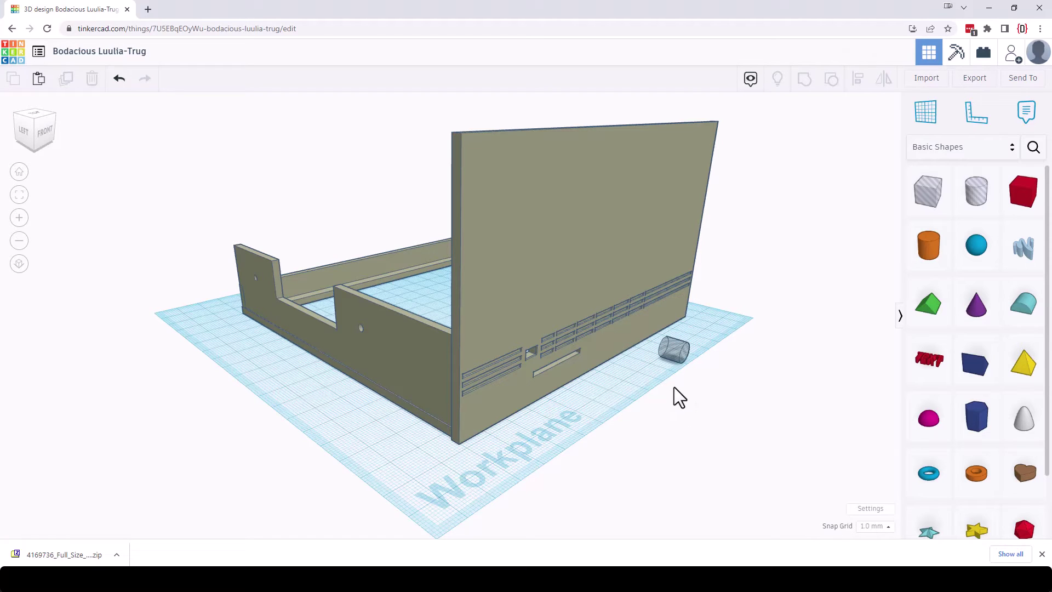
# Step: Lift the cylinder hole off the workplane and move it into the front wall
pyautogui.click(672, 350)
pyautogui.moveTo(675, 323); pyautogui.dragTo(673, 318)
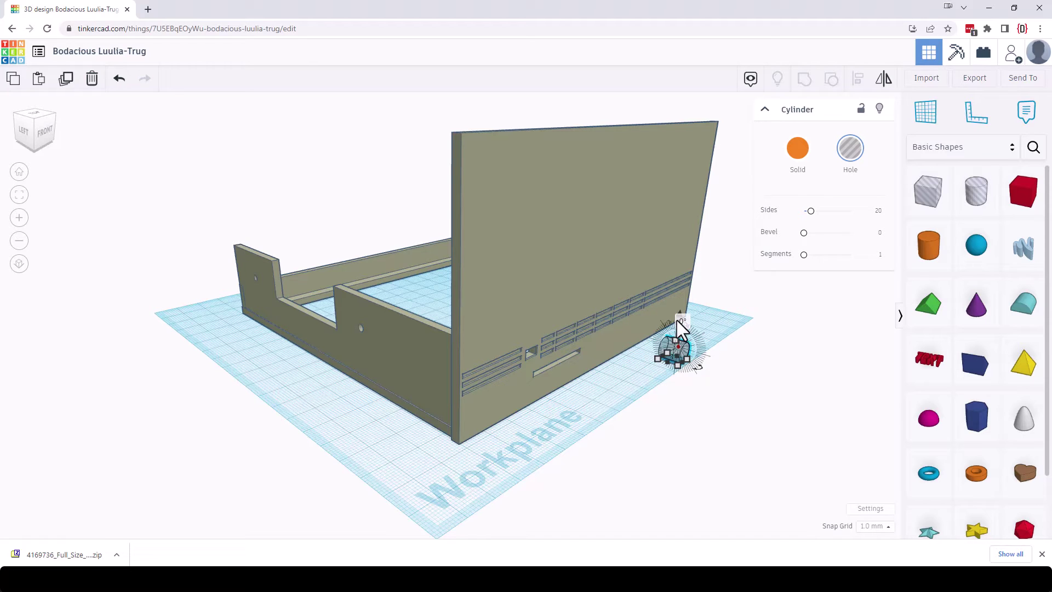
pyautogui.moveTo(678, 314); pyautogui.dragTo(630, 207)
pyautogui.moveTo(630, 207); pyautogui.dragTo(203, 343, button='right')
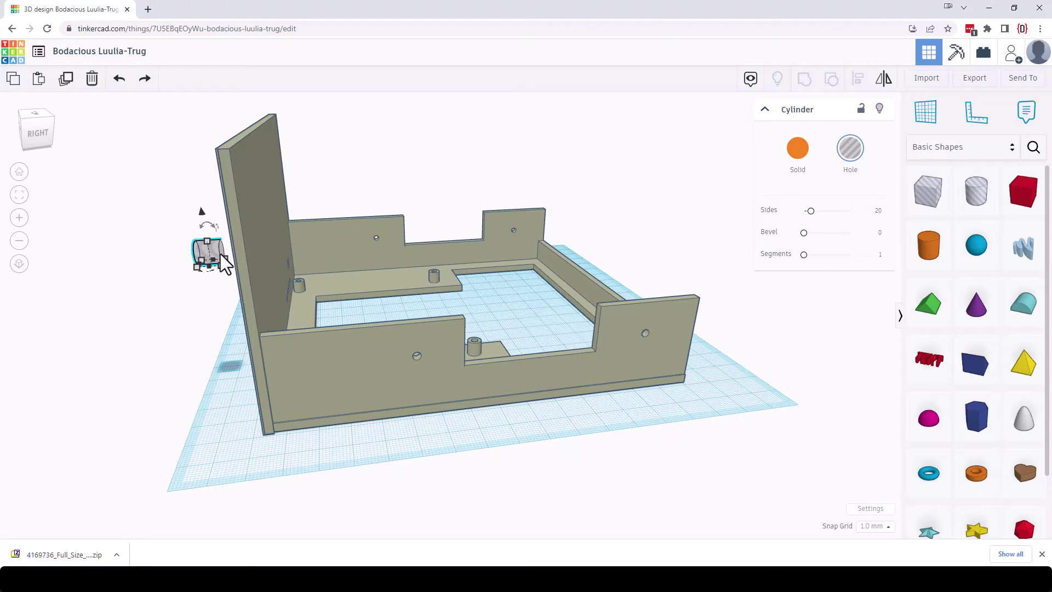
pyautogui.moveTo(212, 253); pyautogui.dragTo(263, 249)
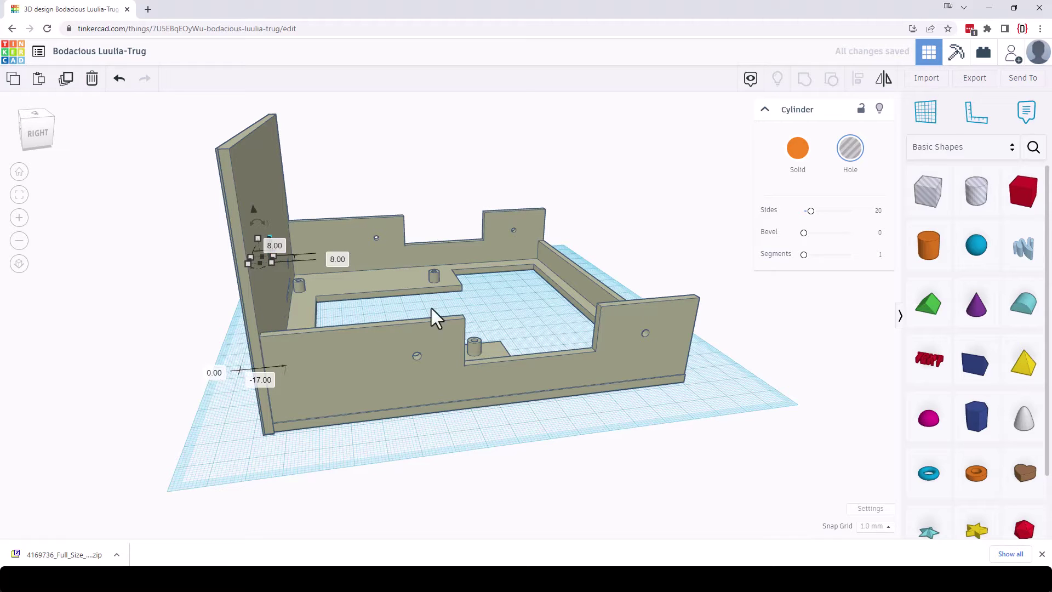
pyautogui.click(300, 321)
pyautogui.moveTo(288, 355); pyautogui.dragTo(495, 345, button='right')
pyautogui.hotkey('ctrl', 'z')
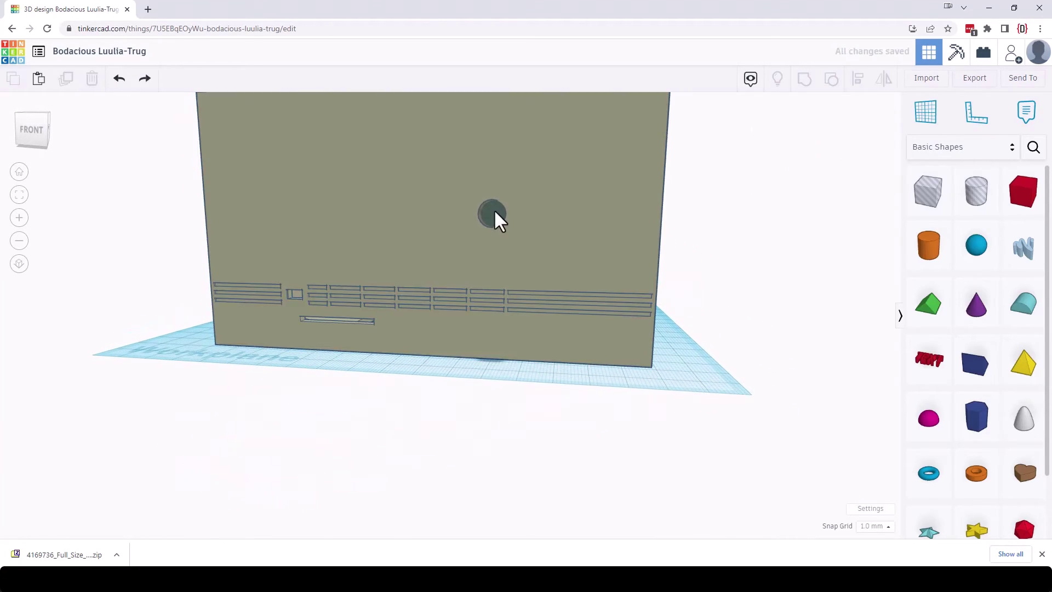
pyautogui.click(494, 212)
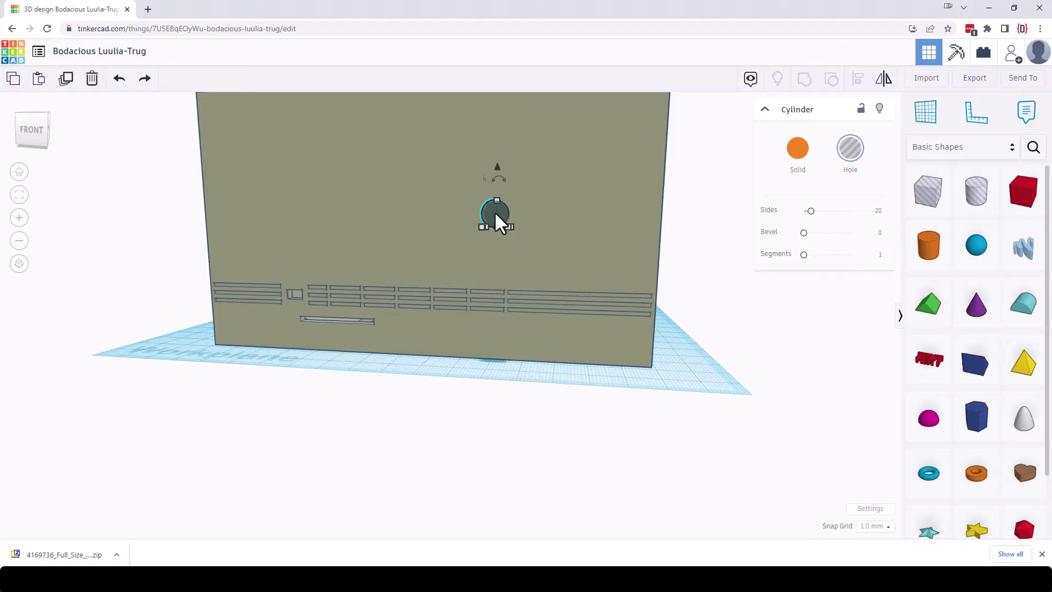
pyautogui.press('Right')
pyautogui.press('Right')
pyautogui.press('Right')
pyautogui.press('Right')
pyautogui.press('Right')
pyautogui.press('Right')
pyautogui.press('Right')
pyautogui.press('Right')
pyautogui.press('Right')
pyautogui.press('Right')
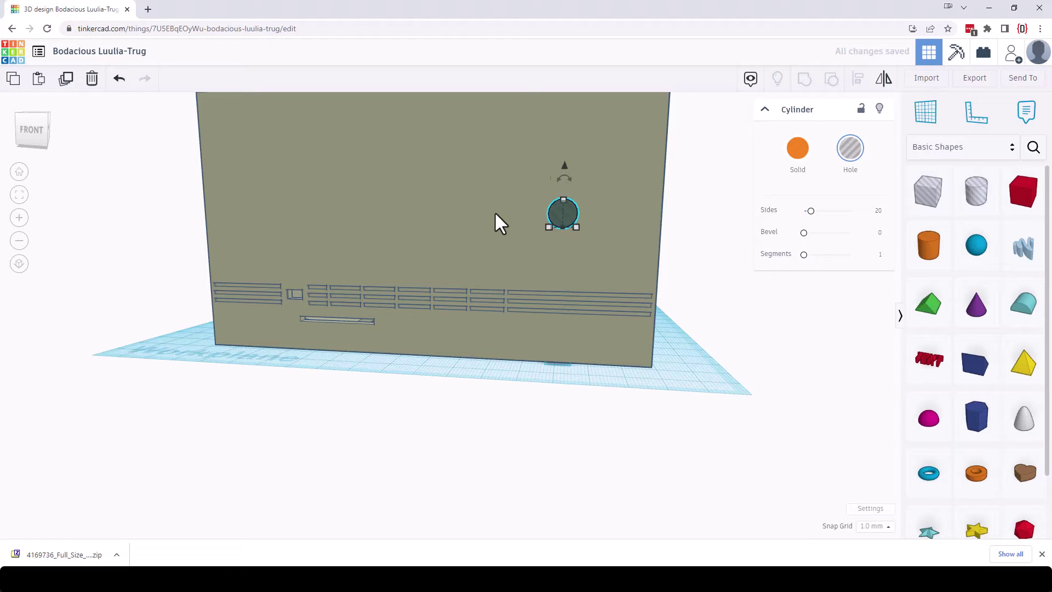
pyautogui.hotkey('ctrl', 'd')
pyautogui.press('Right')
pyautogui.press('Right')
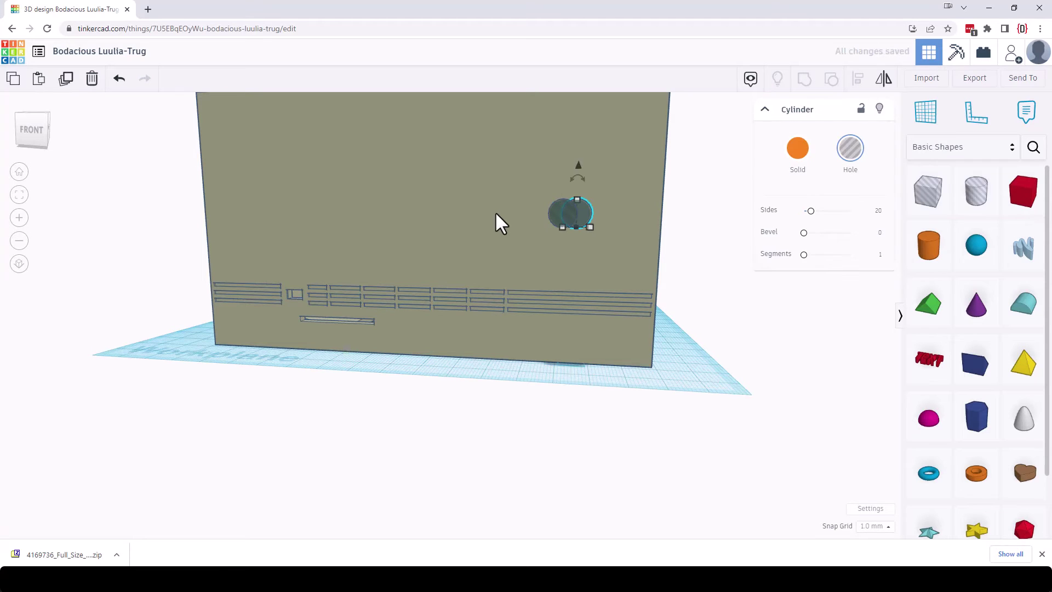
pyautogui.press('Left')
pyautogui.press('Left')
pyautogui.press('Left')
pyautogui.press('Left')
pyautogui.press('Left')
pyautogui.press('Left')
pyautogui.press('Left')
pyautogui.press('Left')
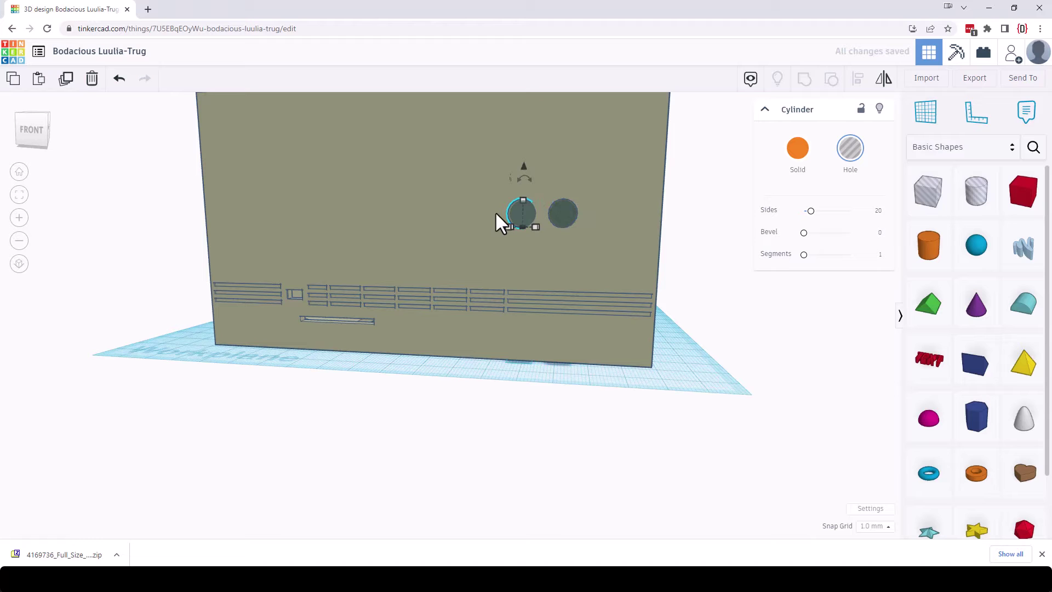
pyautogui.press('Left')
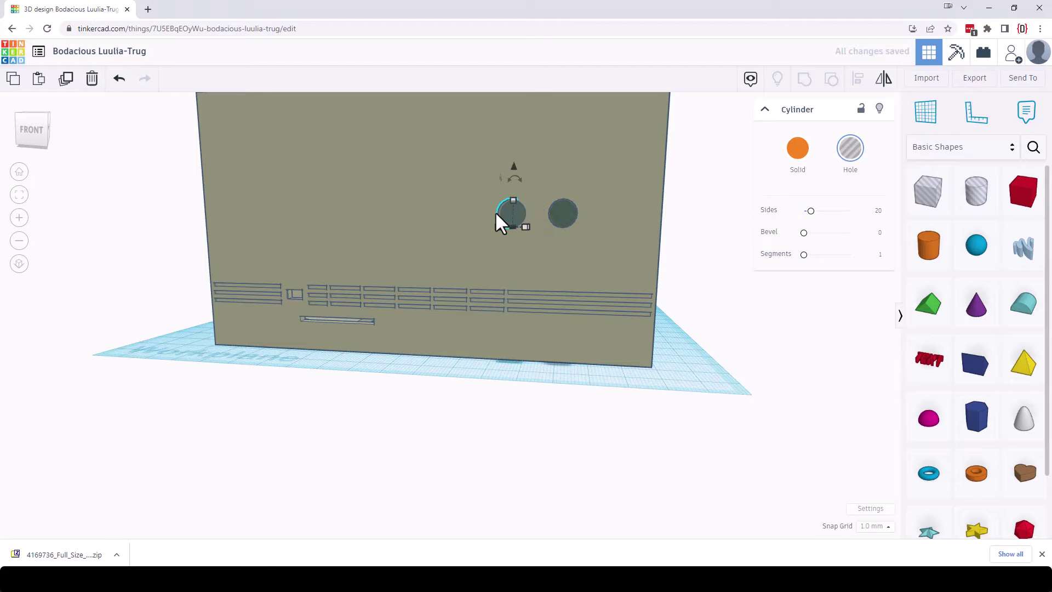
pyautogui.click(678, 411)
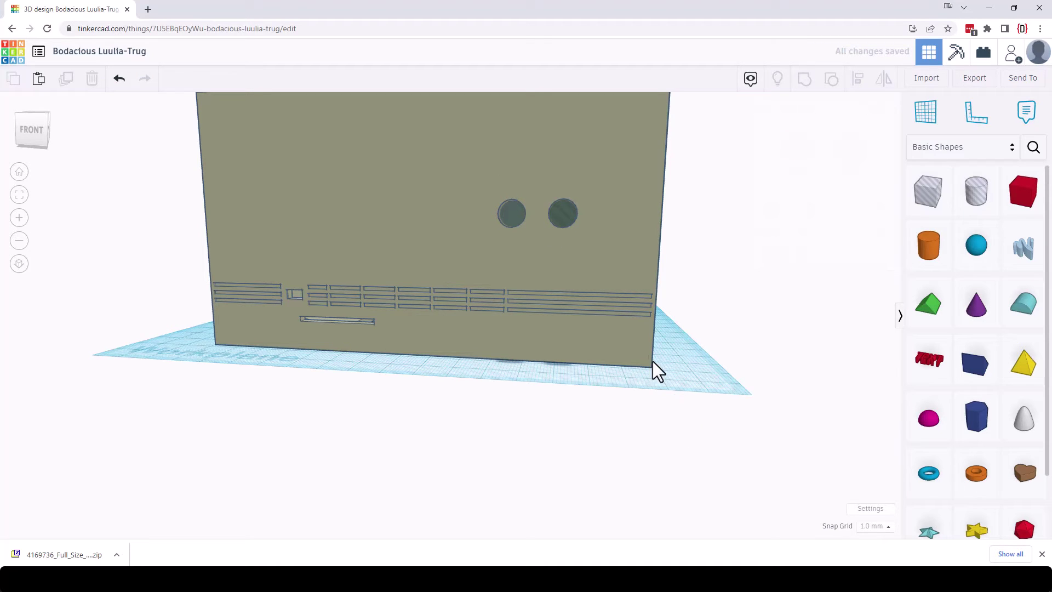
pyautogui.moveTo(643, 353)
pyautogui.mouseDown(button='right')
pyautogui.moveTo(412, 360)
pyautogui.moveTo(576, 370)
pyautogui.moveTo(646, 341)
pyautogui.mouseUp(button='right')
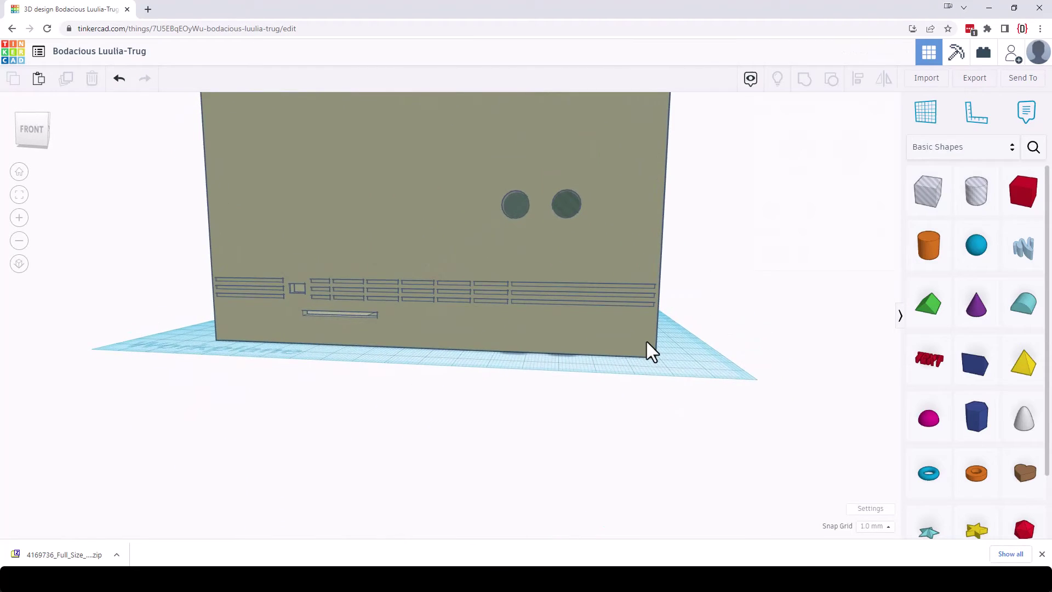
pyautogui.moveTo(647, 350); pyautogui.dragTo(681, 357, button='right')
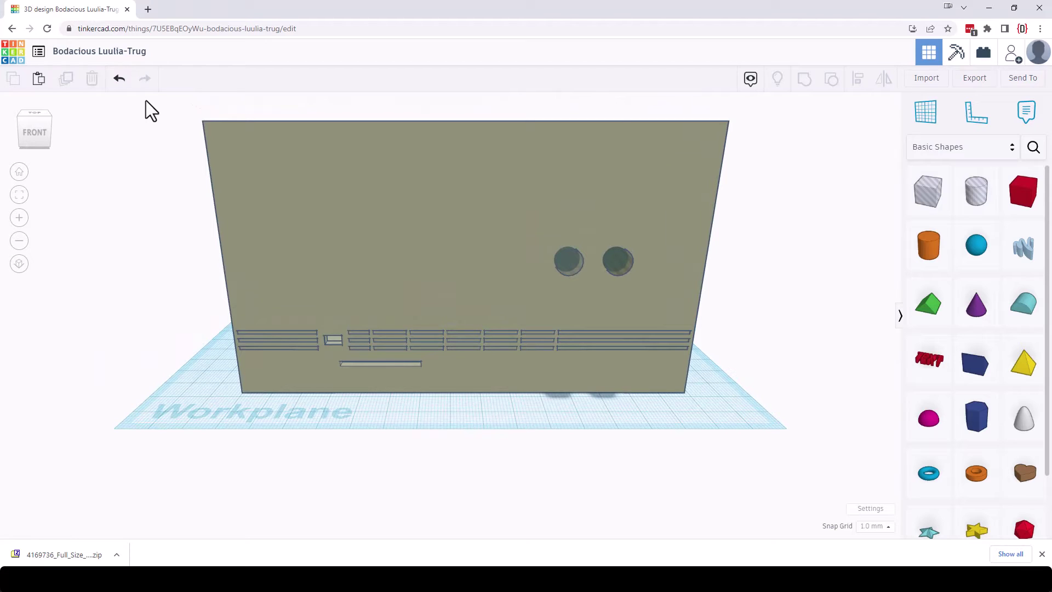
# Step: Group the front wall with its cylinder holes so the round holes cut through
pyautogui.moveTo(154, 100); pyautogui.dragTo(795, 456)
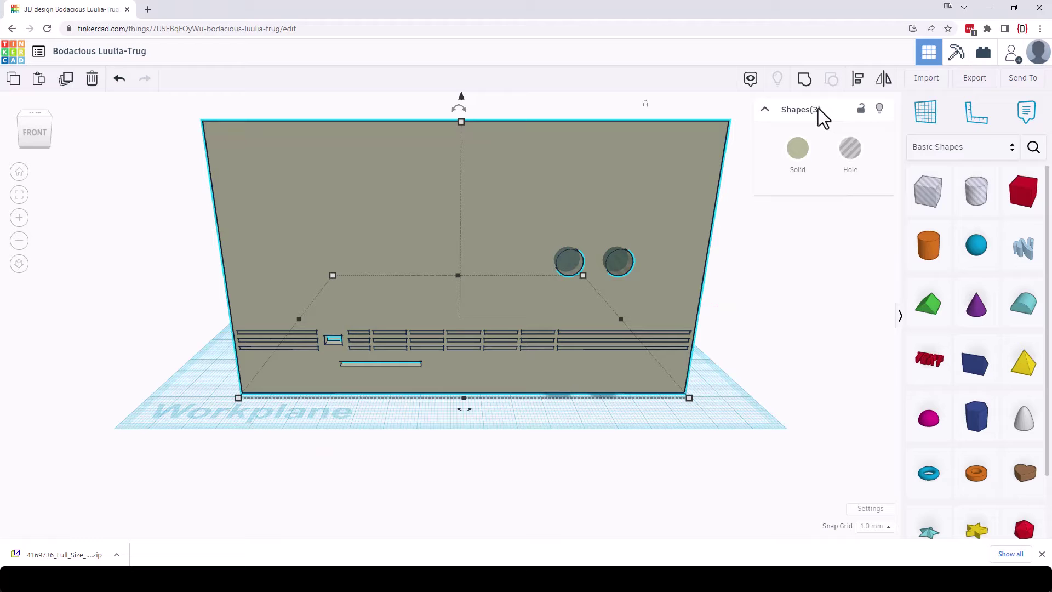
pyautogui.click(804, 82)
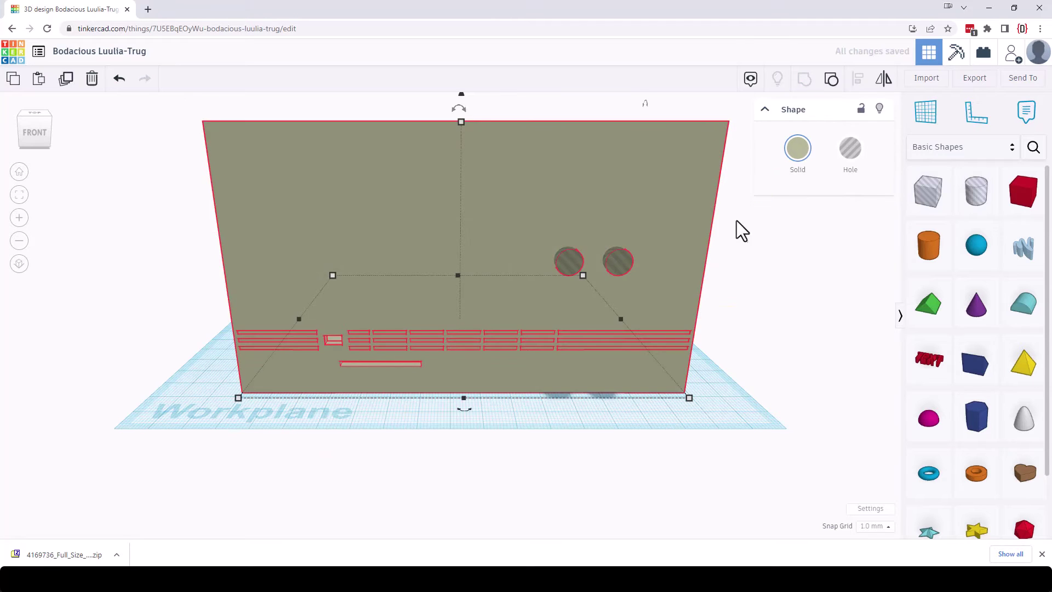
pyautogui.moveTo(748, 393); pyautogui.dragTo(741, 371, button='right')
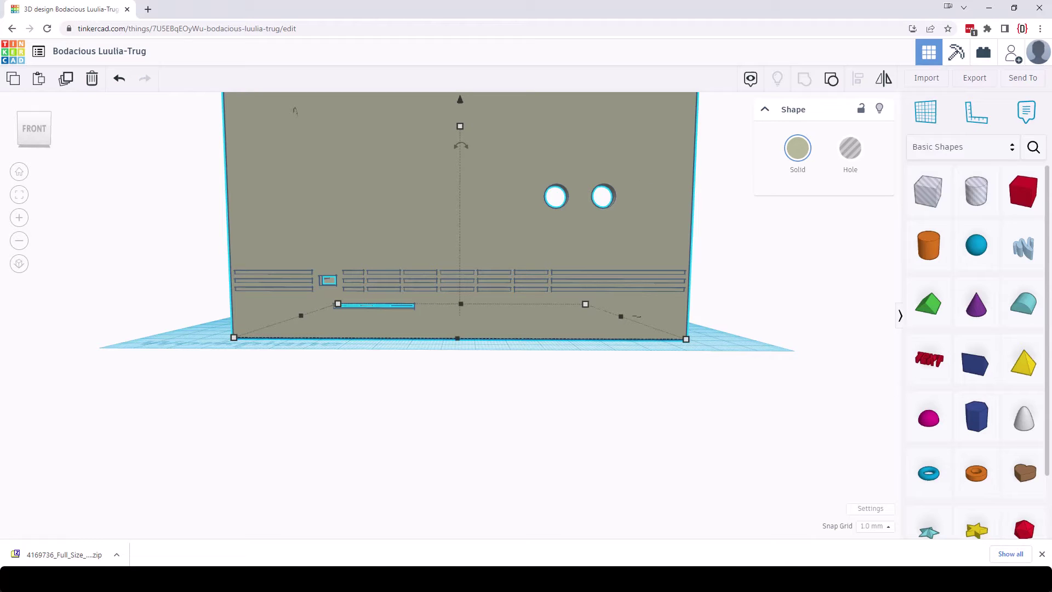
pyautogui.press('Escape')
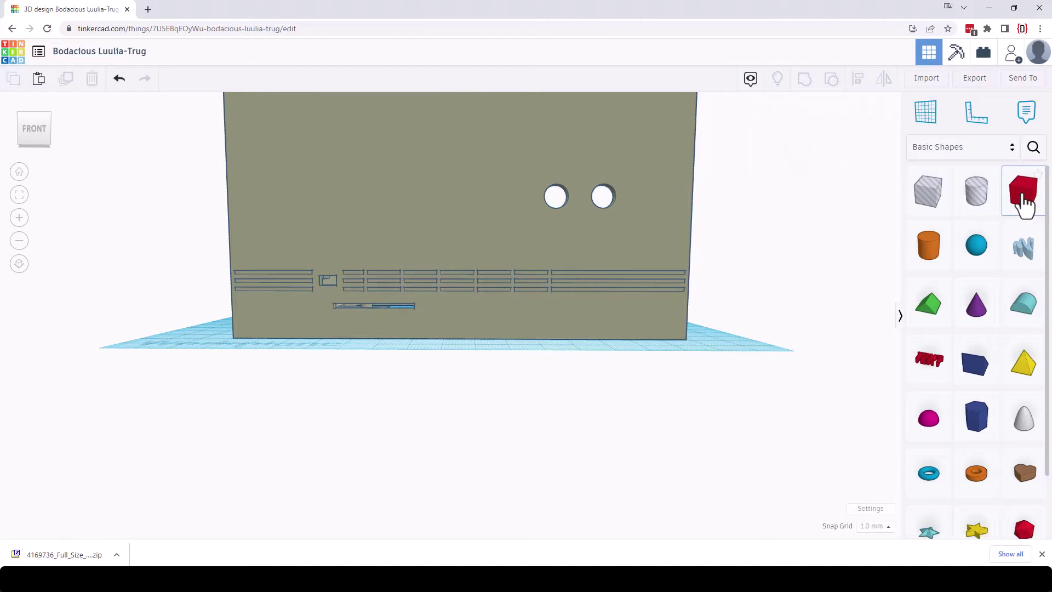
# Step: Place a solid box, colour it red, and shrink it to about 8 × 11 footprint, 9 tall
pyautogui.moveTo(1023, 204); pyautogui.dragTo(333, 356)
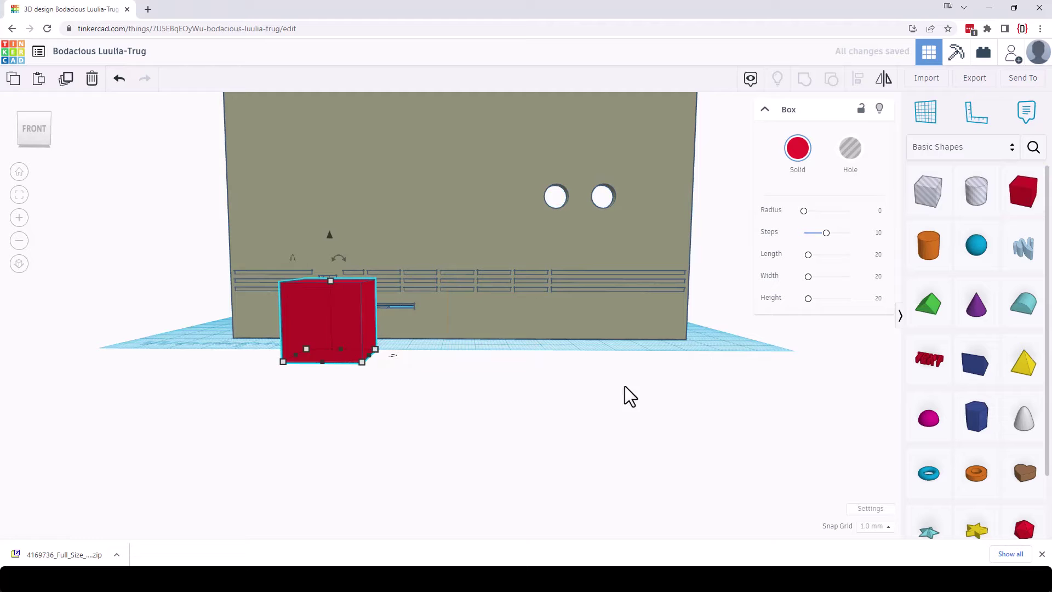
pyautogui.moveTo(435, 428); pyautogui.dragTo(224, 425, button='right')
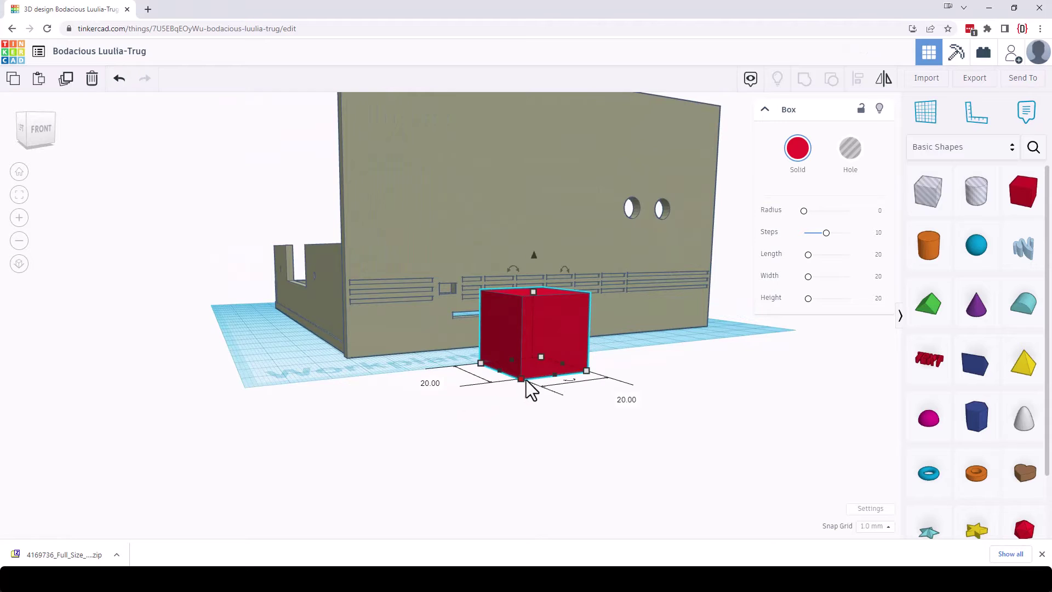
pyautogui.click(805, 153)
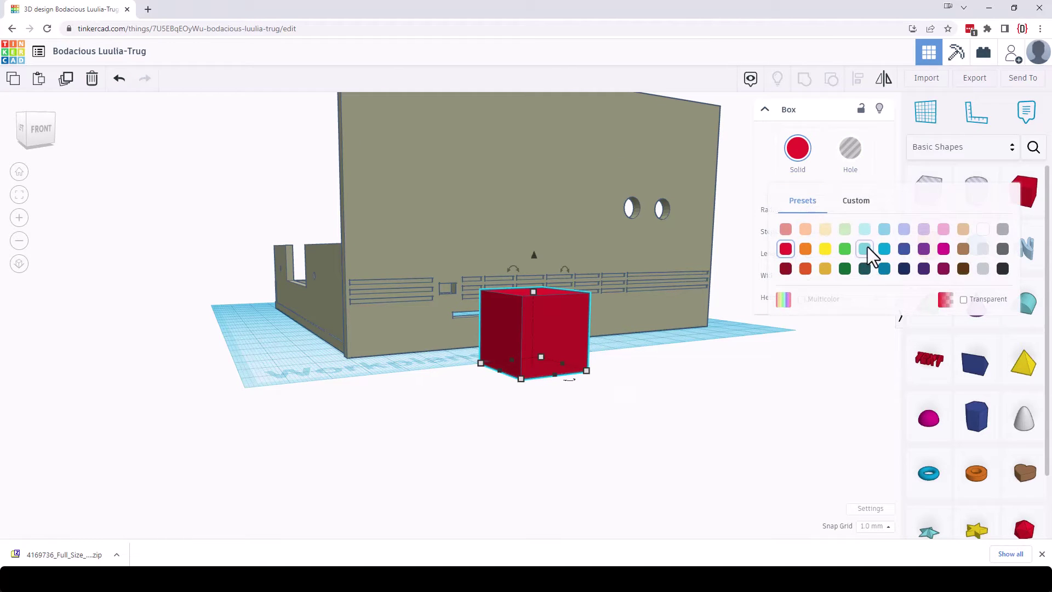
pyautogui.click(785, 249)
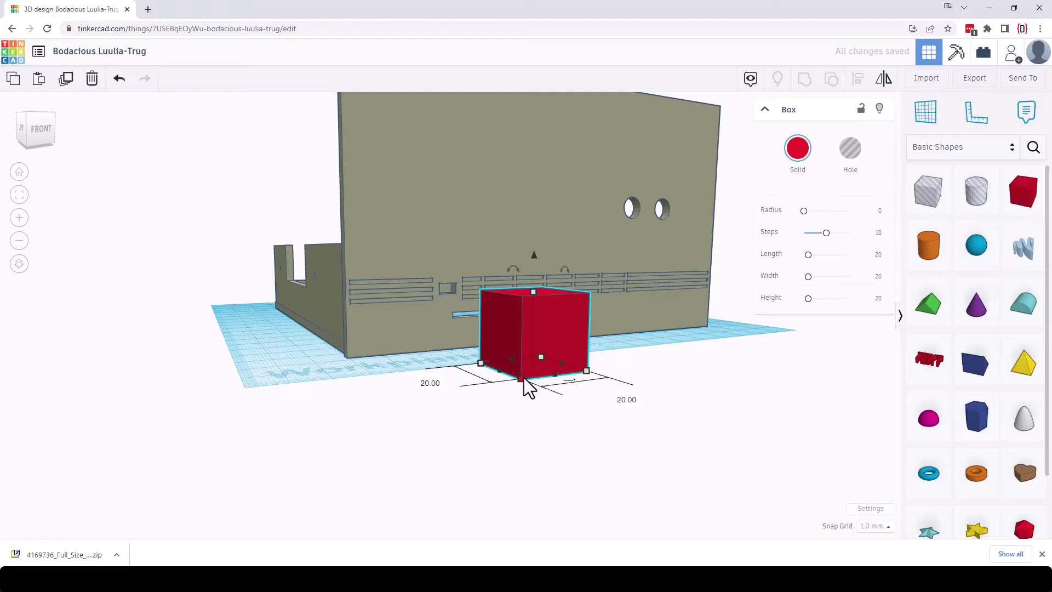
pyautogui.moveTo(521, 378); pyautogui.dragTo(523, 365)
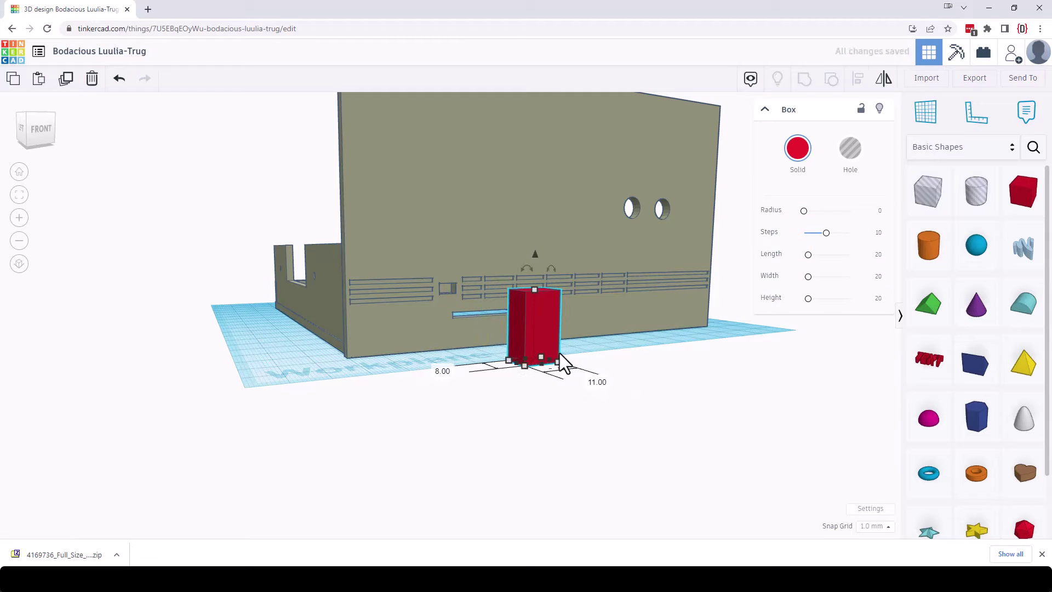
pyautogui.moveTo(534, 291); pyautogui.dragTo(534, 327)
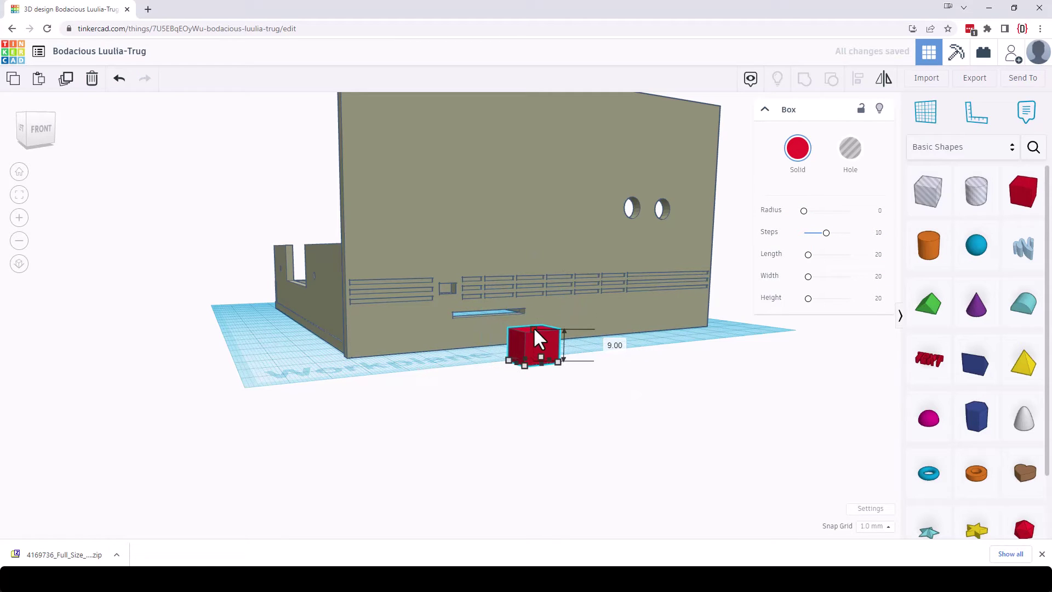
pyautogui.moveTo(524, 364); pyautogui.dragTo(544, 365)
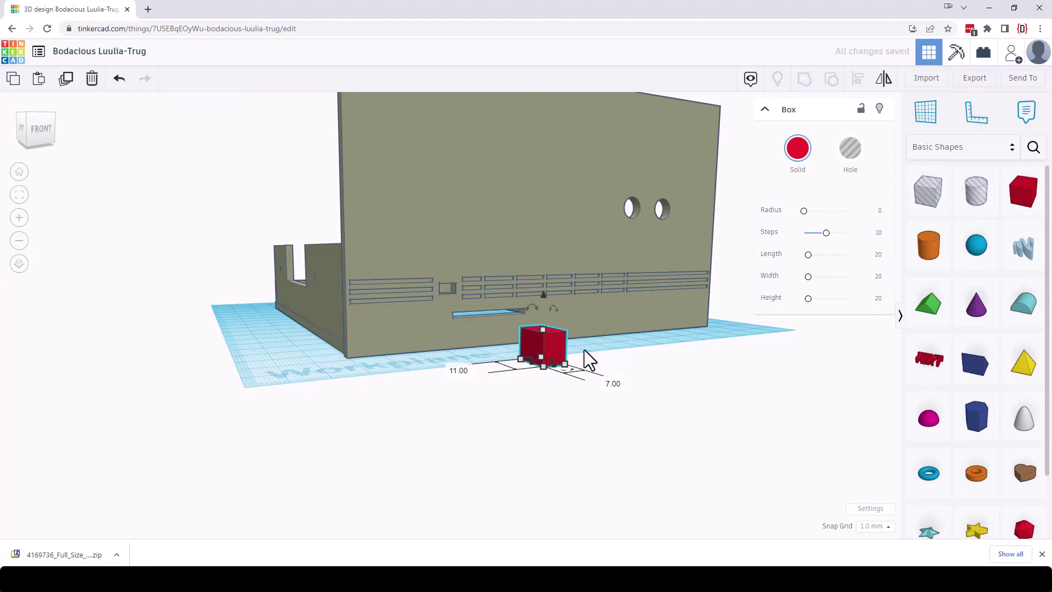
# Step: Nudge and lift the box against the front wall beside the vent slots, lowering it 1 mm
pyautogui.moveTo(584, 349); pyautogui.dragTo(531, 370, button='right')
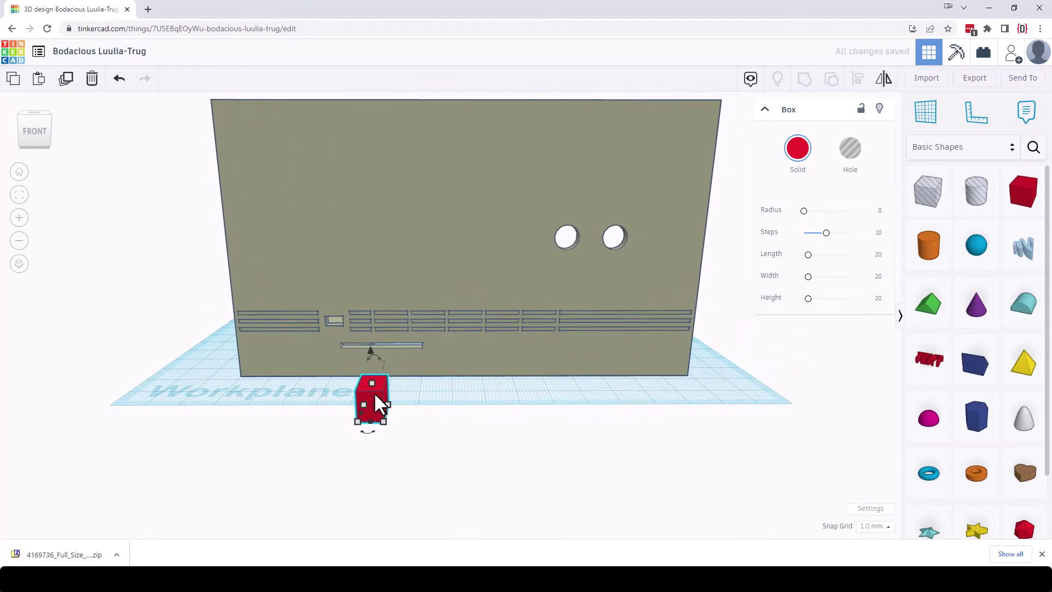
pyautogui.press('Left')
pyautogui.press('Left')
pyautogui.press('Left')
pyautogui.press('Left')
pyautogui.press('Left')
pyautogui.press('Left')
pyautogui.press('Left')
pyautogui.press('Left')
pyautogui.press('Left')
pyautogui.press('Left')
pyautogui.press('Left')
pyautogui.press('Left')
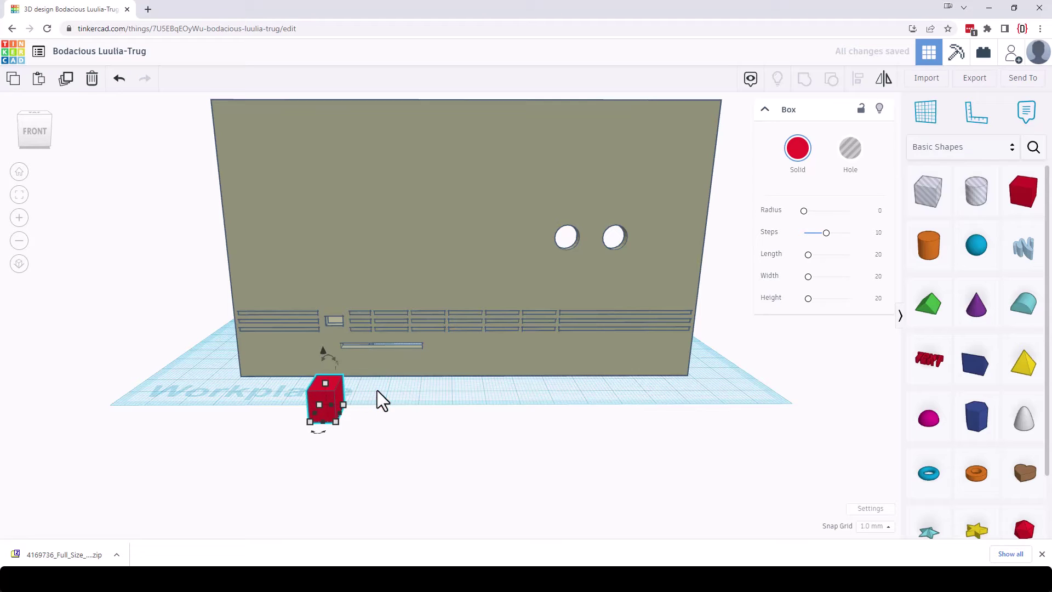
pyautogui.press('Up')
pyautogui.press('Up')
pyautogui.press('Up')
pyautogui.press('Up')
pyautogui.press('Up')
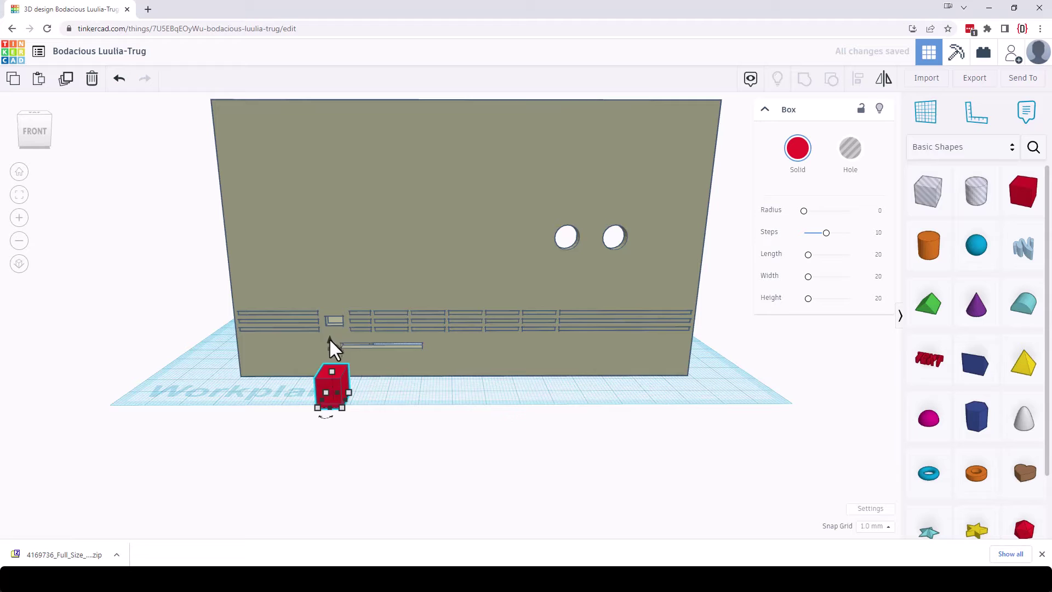
pyautogui.moveTo(329, 338); pyautogui.dragTo(332, 272)
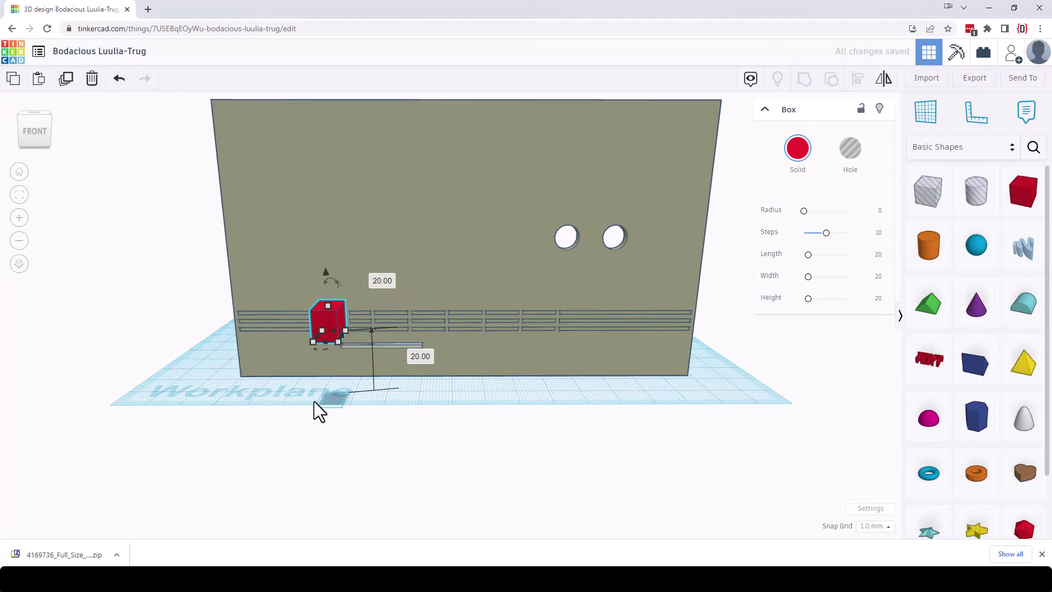
pyautogui.moveTo(314, 401); pyautogui.dragTo(334, 393, button='right')
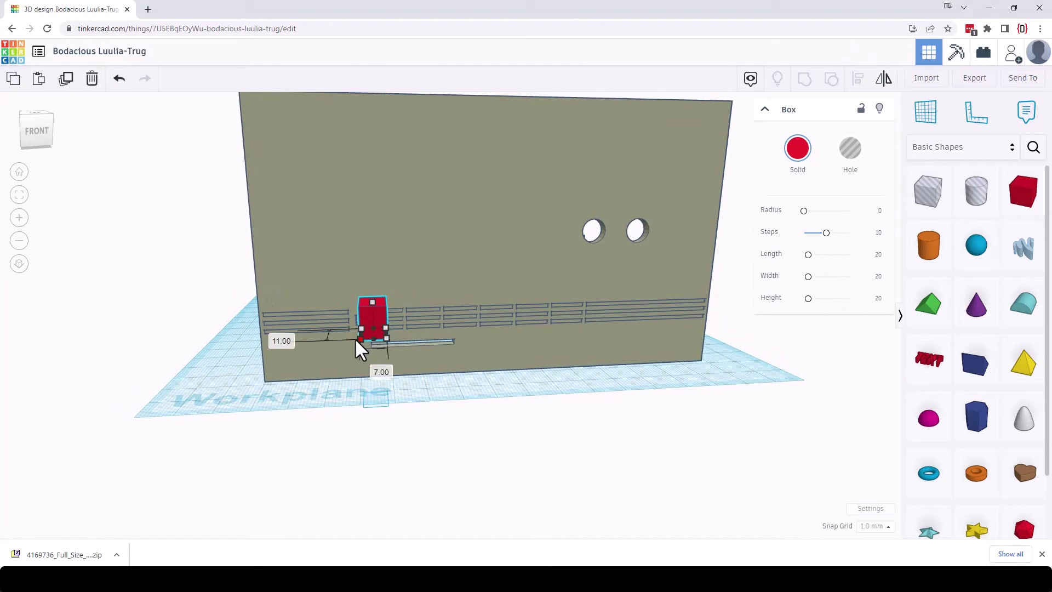
pyautogui.moveTo(354, 337)
pyautogui.mouseDown()
pyautogui.moveTo(382, 336)
pyautogui.moveTo(374, 342)
pyautogui.mouseUp()
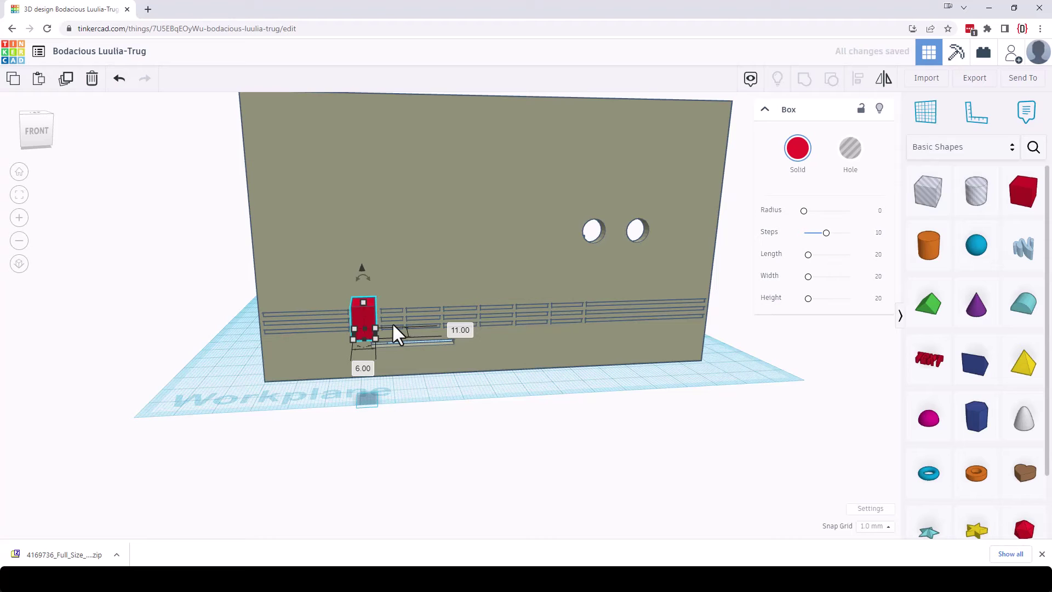
pyautogui.moveTo(313, 371); pyautogui.dragTo(338, 344, button='right')
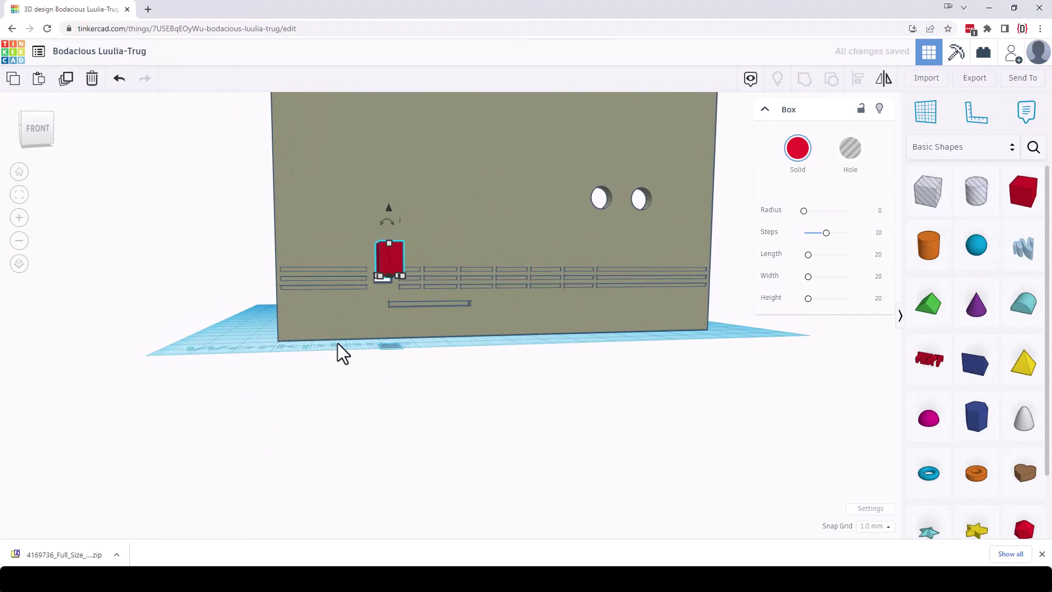
pyautogui.moveTo(386, 206); pyautogui.dragTo(383, 218)
pyautogui.moveTo(382, 317); pyautogui.dragTo(191, 342, button='right')
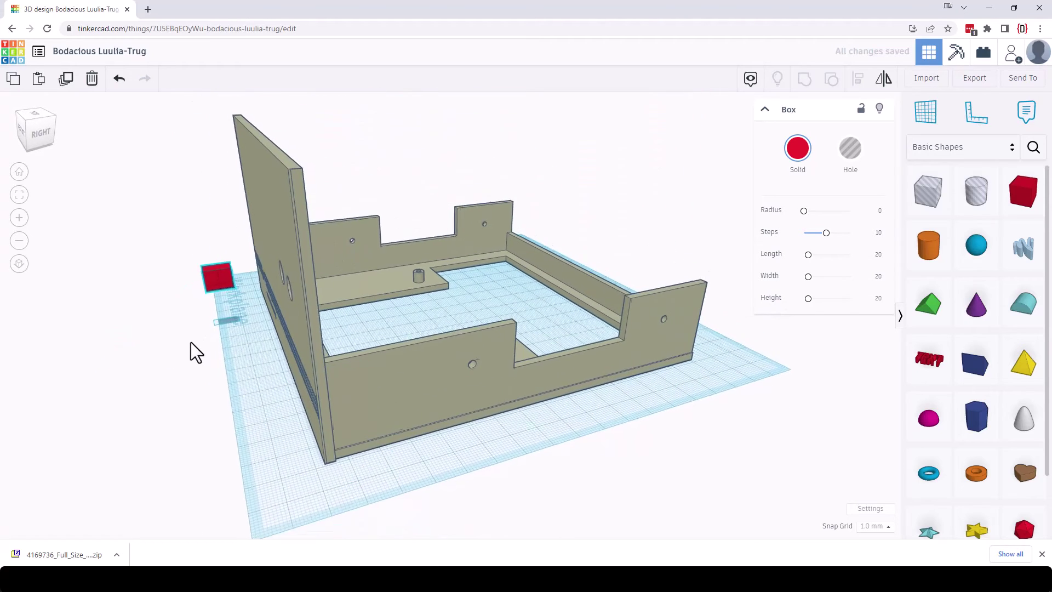
# Step: Nudge and push the red box sideways into the front wall
pyautogui.press('Right')
pyautogui.press('Right')
pyautogui.press('Right')
pyautogui.press('Right')
pyautogui.press('Right')
pyautogui.press('Right')
pyautogui.press('Right')
pyautogui.press('Right')
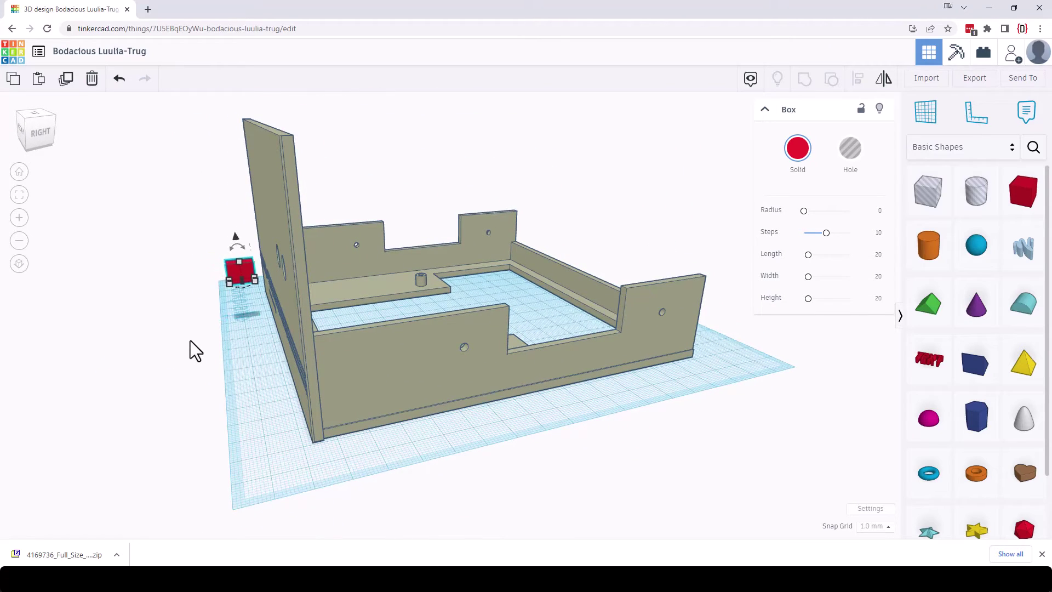
pyautogui.press('Right')
pyautogui.moveTo(257, 392); pyautogui.dragTo(246, 343, button='right')
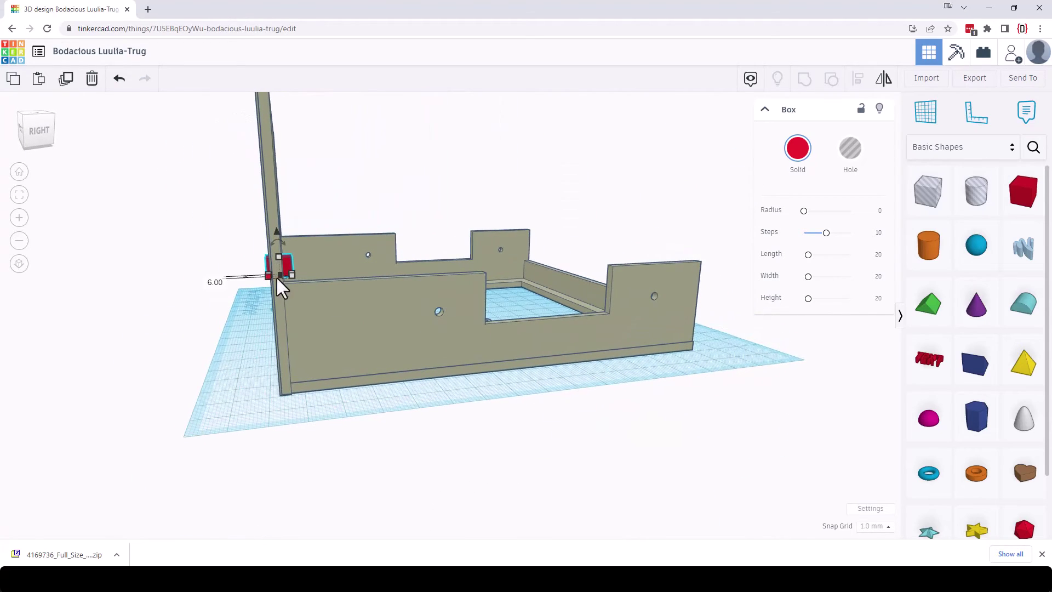
pyautogui.moveTo(335, 415); pyautogui.dragTo(288, 318, button='right')
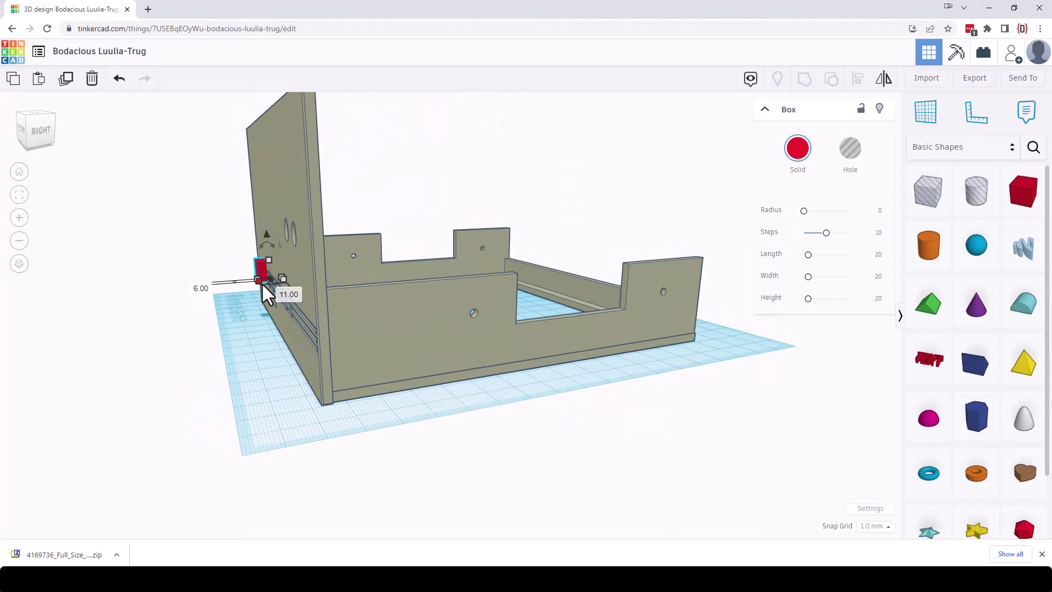
pyautogui.moveTo(261, 282); pyautogui.dragTo(265, 280)
pyautogui.moveTo(305, 329); pyautogui.dragTo(596, 347, button='right')
# Step: Slim the red box to a thin 6 × 3 mm footprint
pyautogui.moveTo(468, 344); pyautogui.dragTo(475, 341)
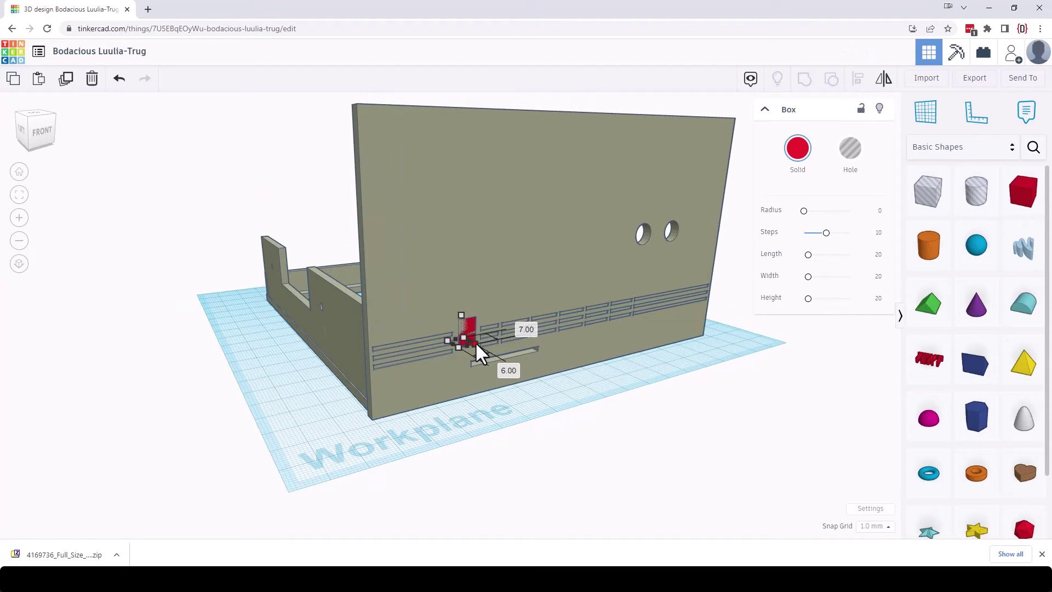
pyautogui.moveTo(446, 372); pyautogui.dragTo(646, 389, button='right')
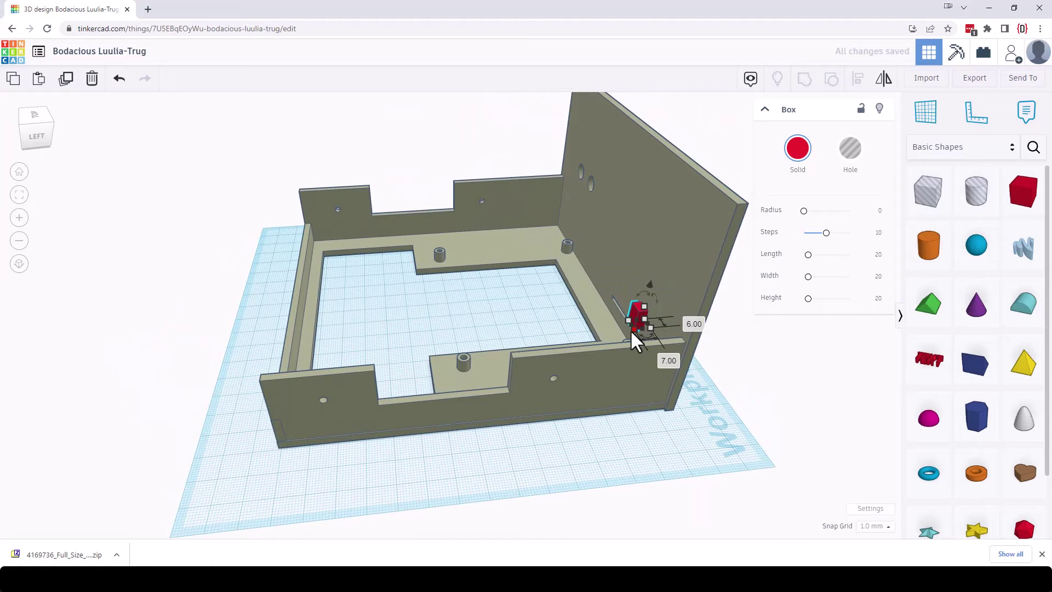
pyautogui.moveTo(631, 332); pyautogui.dragTo(639, 329)
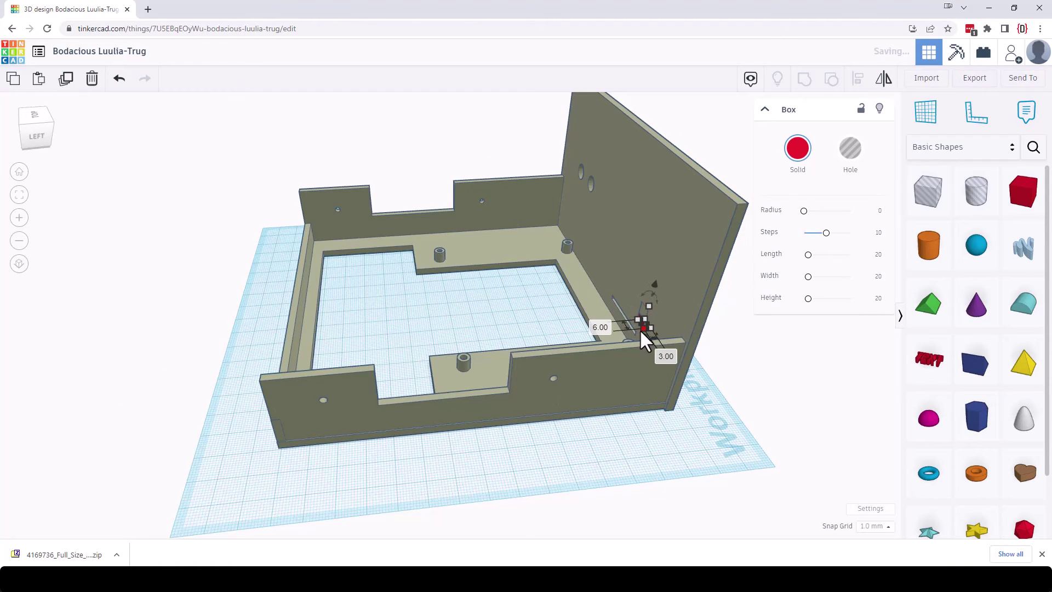
pyautogui.moveTo(640, 329); pyautogui.dragTo(332, 362, button='right')
# Step: Group the wall and red box, then undo that grouping
pyautogui.scroll(6, 314, 360)
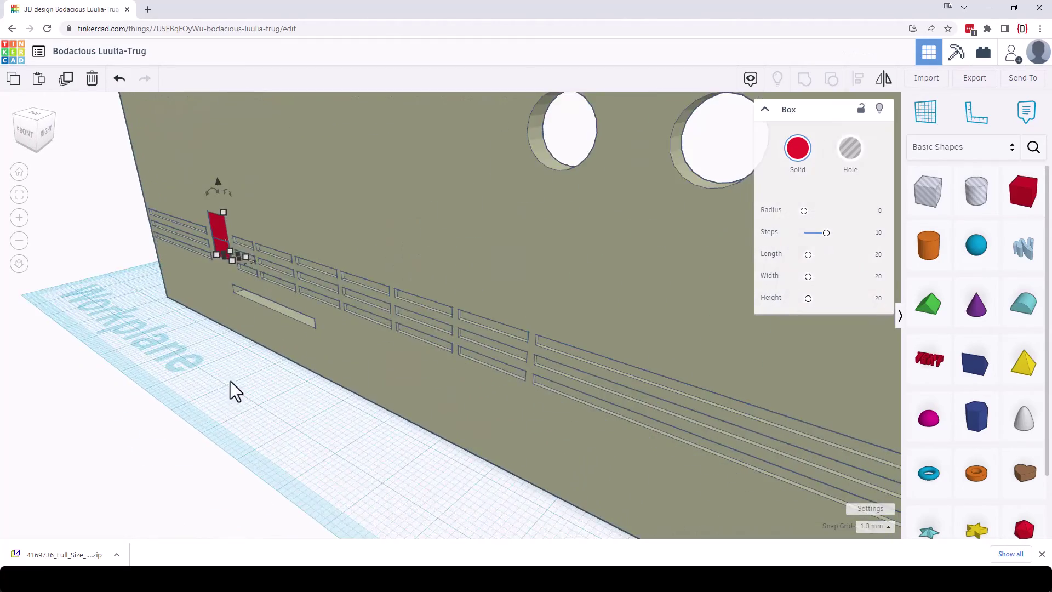
pyautogui.moveTo(219, 388); pyautogui.dragTo(216, 392, button='right')
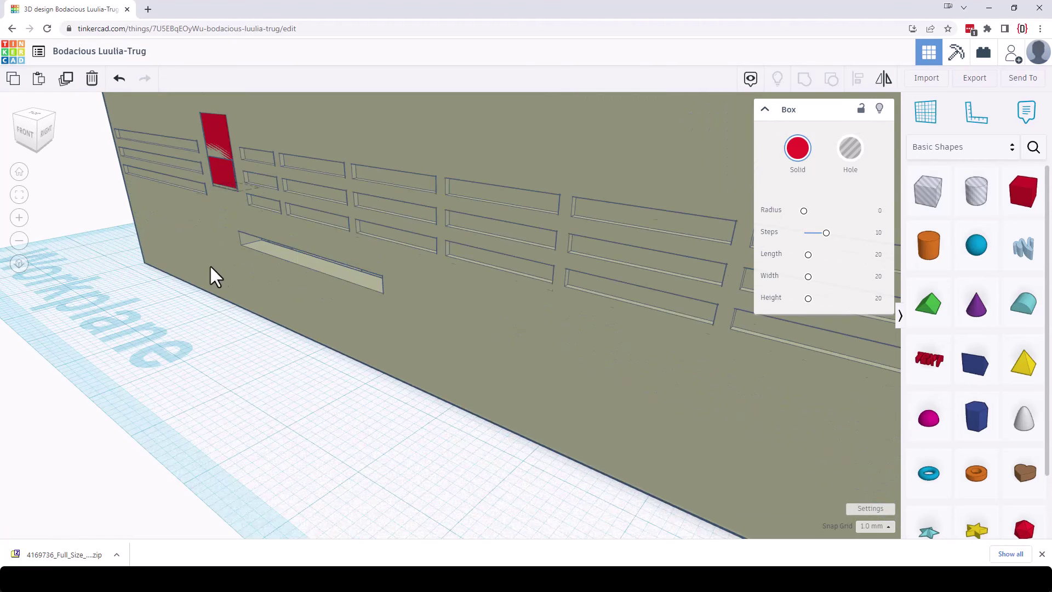
pyautogui.scroll(3, 230, 284)
pyautogui.click(219, 350)
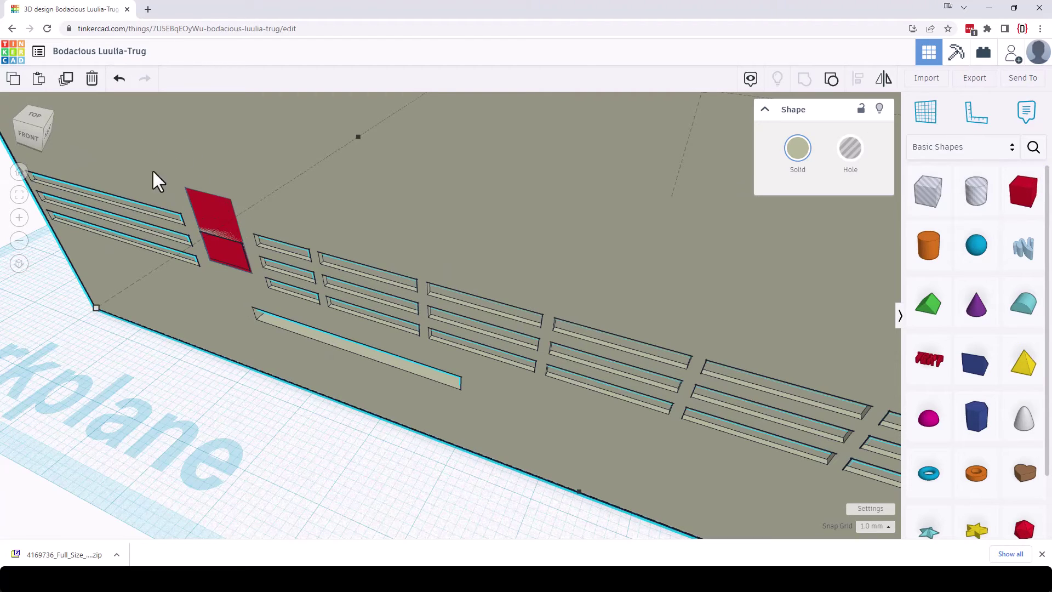
pyautogui.keyDown('shift'); pyautogui.click(202, 203); pyautogui.keyUp('shift')
pyautogui.click(804, 80)
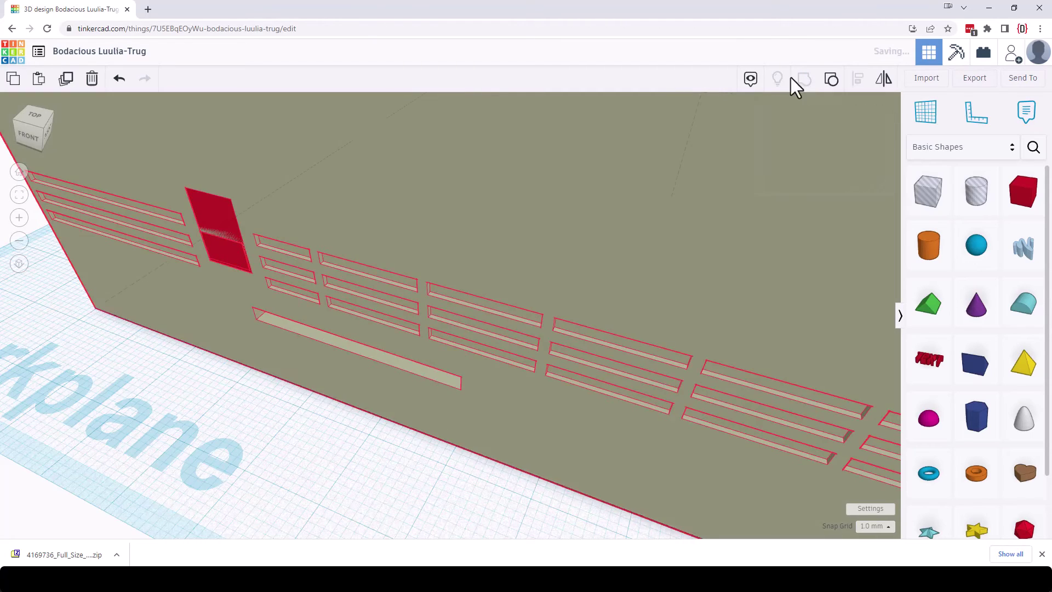
pyautogui.moveTo(121, 393); pyautogui.dragTo(251, 369, button='right')
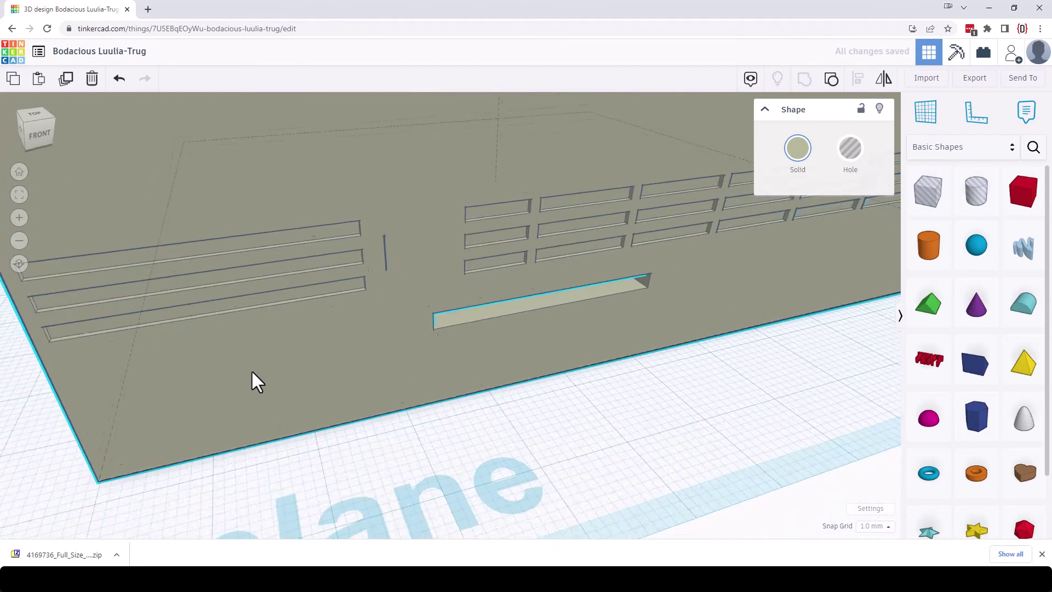
pyautogui.hotkey('ctrl', 'z')
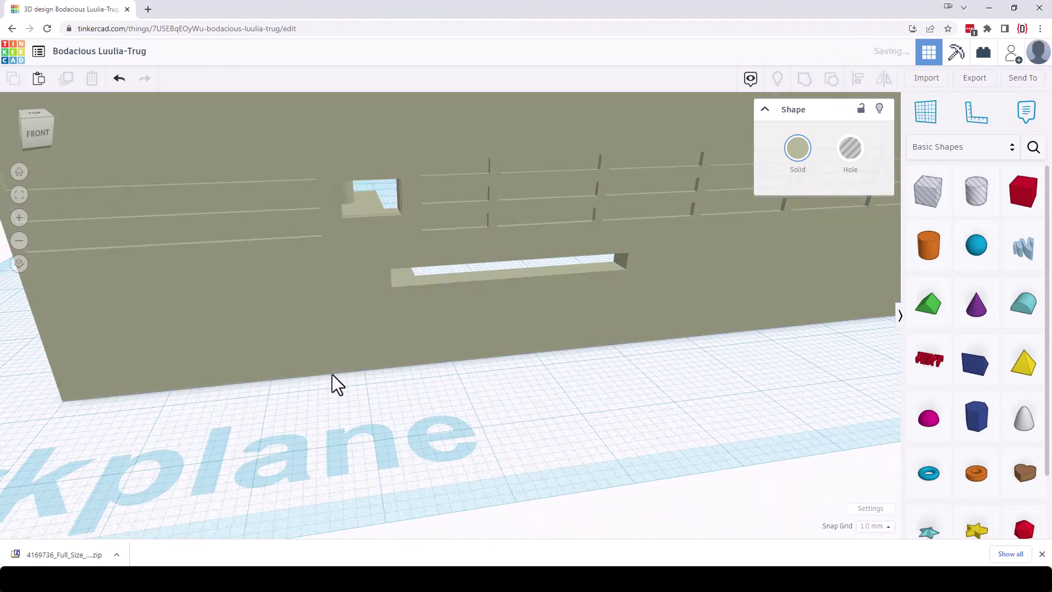
# Step: Widen the red box from 6.00 to 7.00 and group it with the wall
pyautogui.click(352, 209)
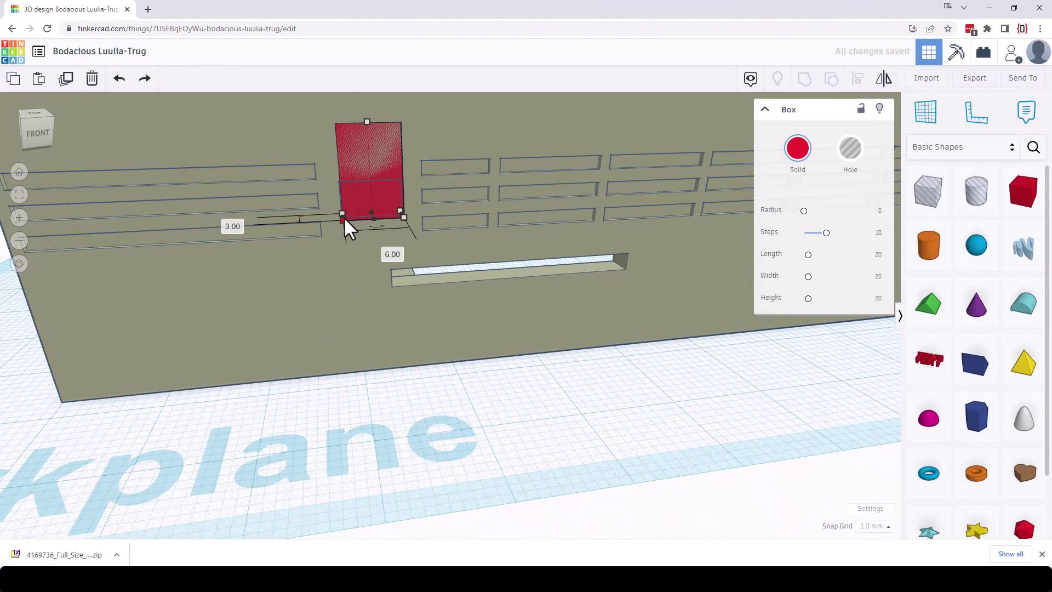
pyautogui.moveTo(340, 219); pyautogui.dragTo(333, 218)
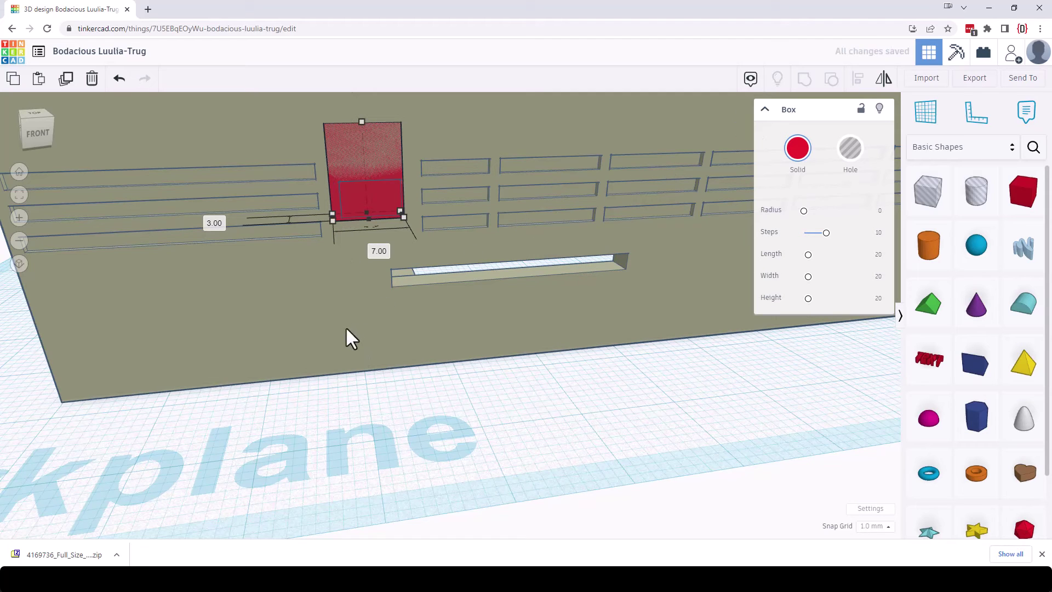
pyautogui.keyDown('shift'); pyautogui.click(328, 335); pyautogui.keyUp('shift')
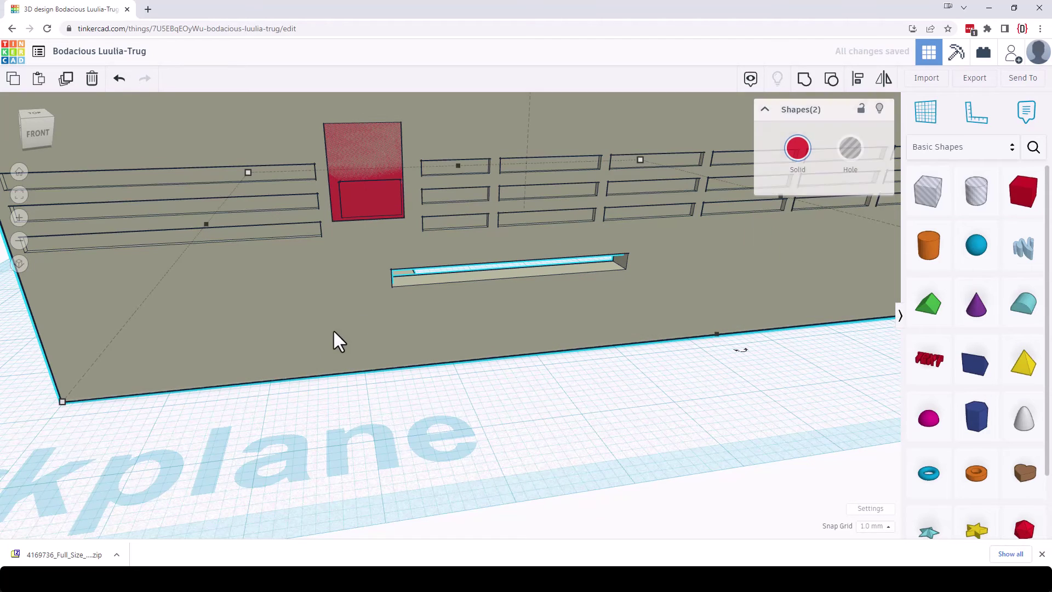
pyautogui.click(804, 79)
pyautogui.click(583, 365)
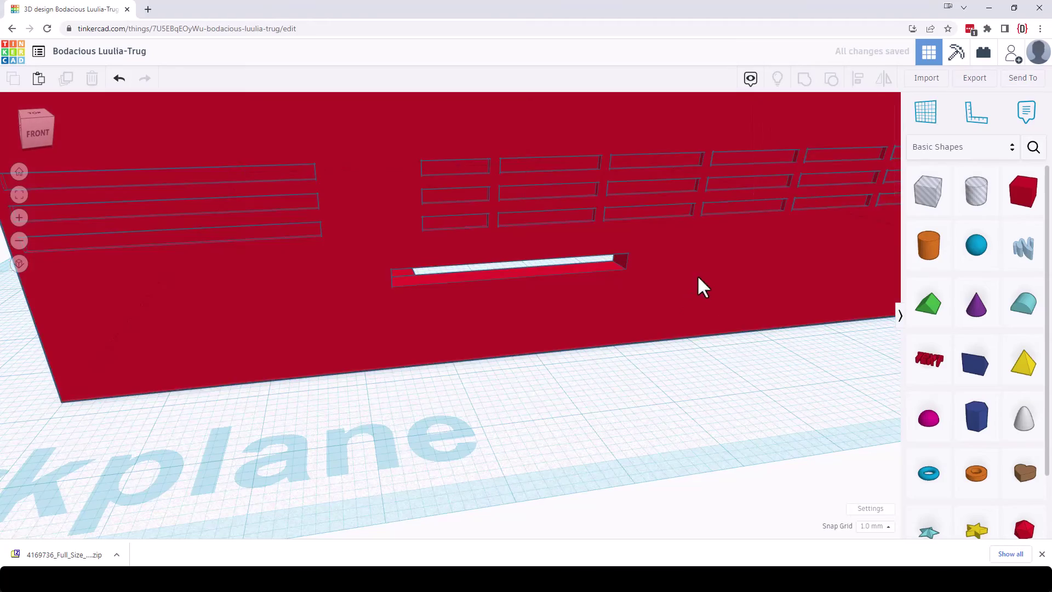
pyautogui.moveTo(698, 277); pyautogui.dragTo(548, 299, button='right')
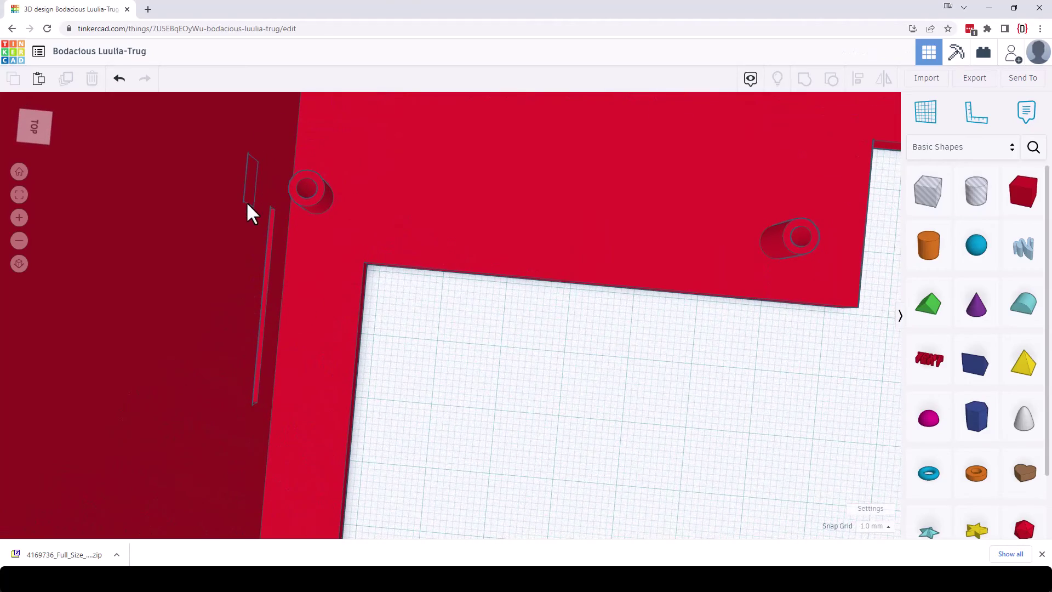
pyautogui.moveTo(354, 298); pyautogui.dragTo(630, 239, button='right')
pyautogui.scroll(-10, 633, 245)
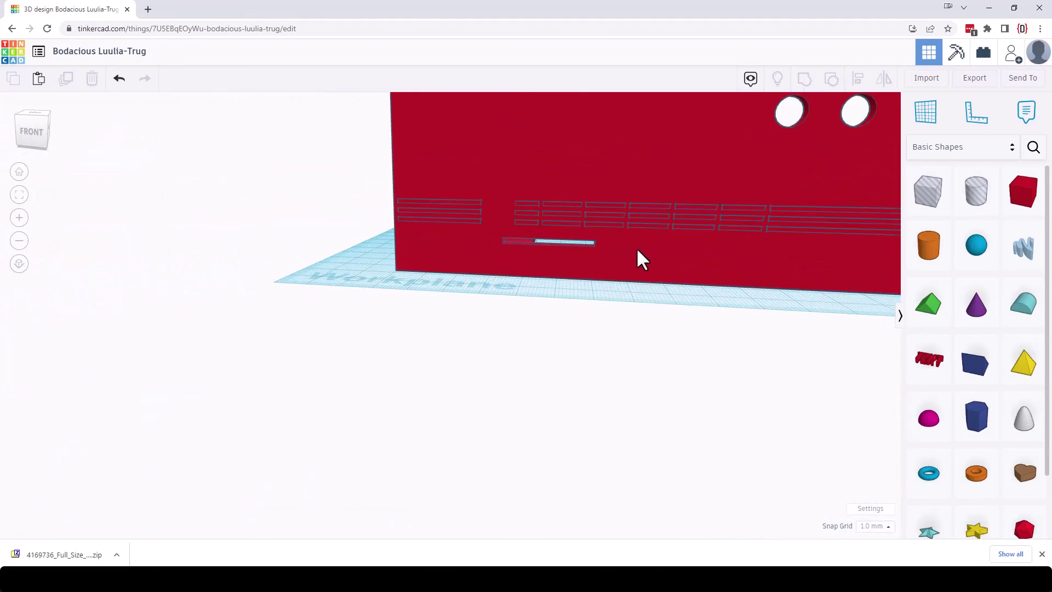
pyautogui.moveTo(678, 279); pyautogui.dragTo(269, 366, button='right')
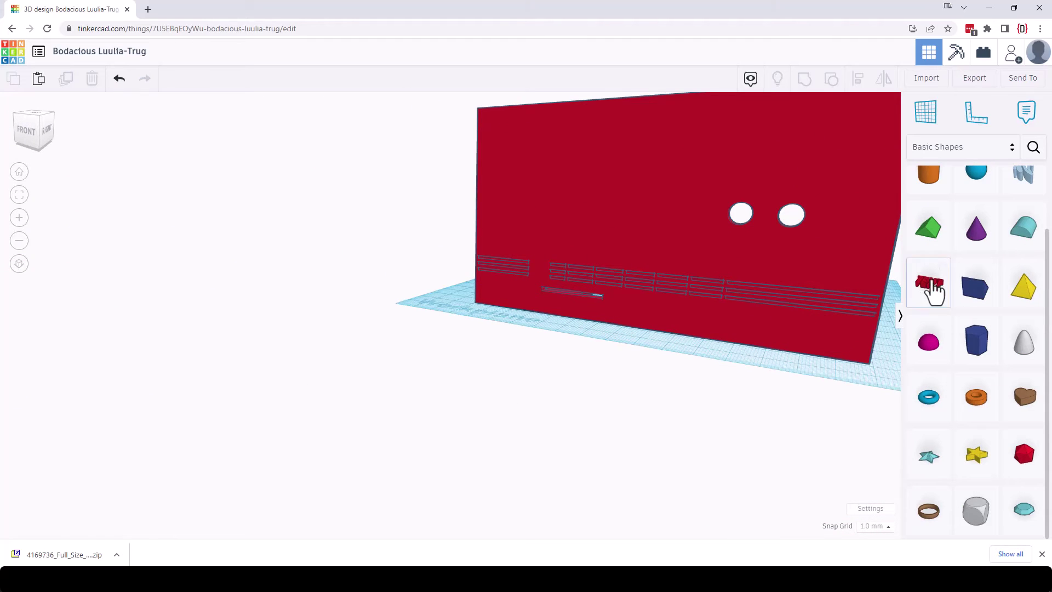
pyautogui.click(1007, 149)
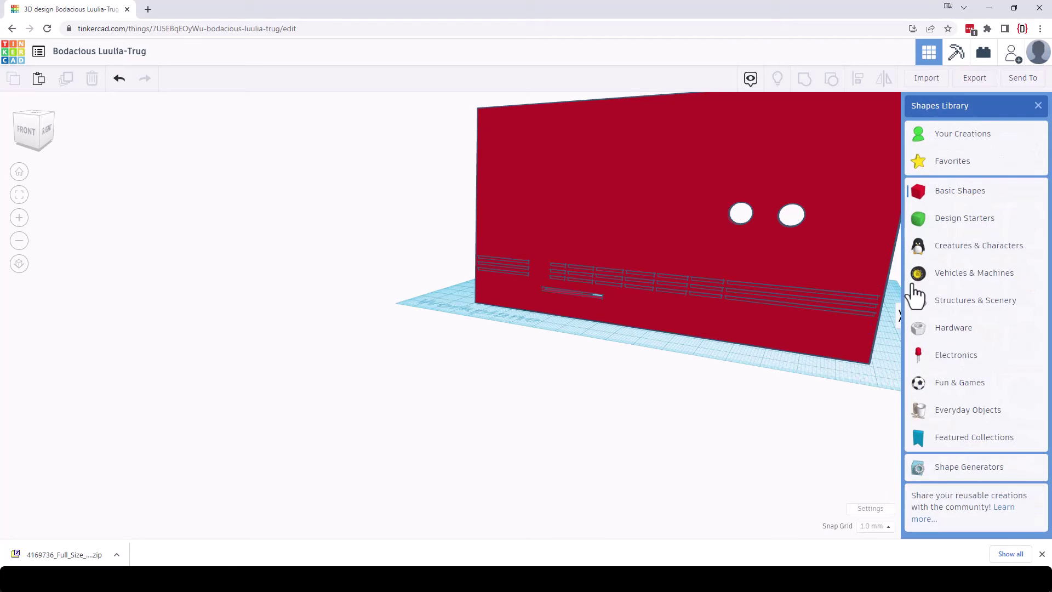
pyautogui.click(821, 441)
pyautogui.scroll(3, 959, 296)
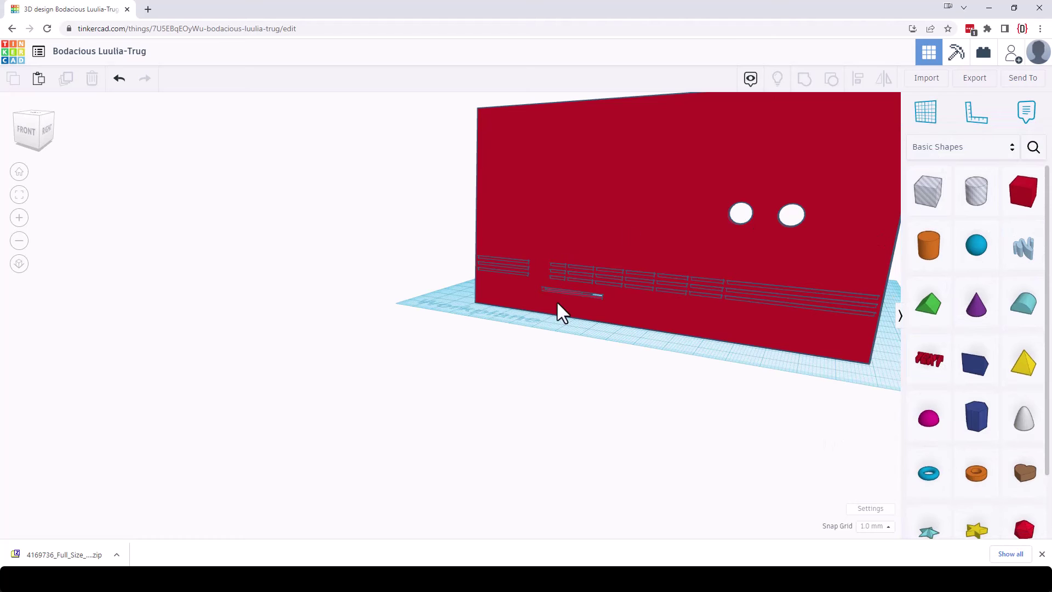
pyautogui.moveTo(488, 337); pyautogui.dragTo(839, 429, button='right')
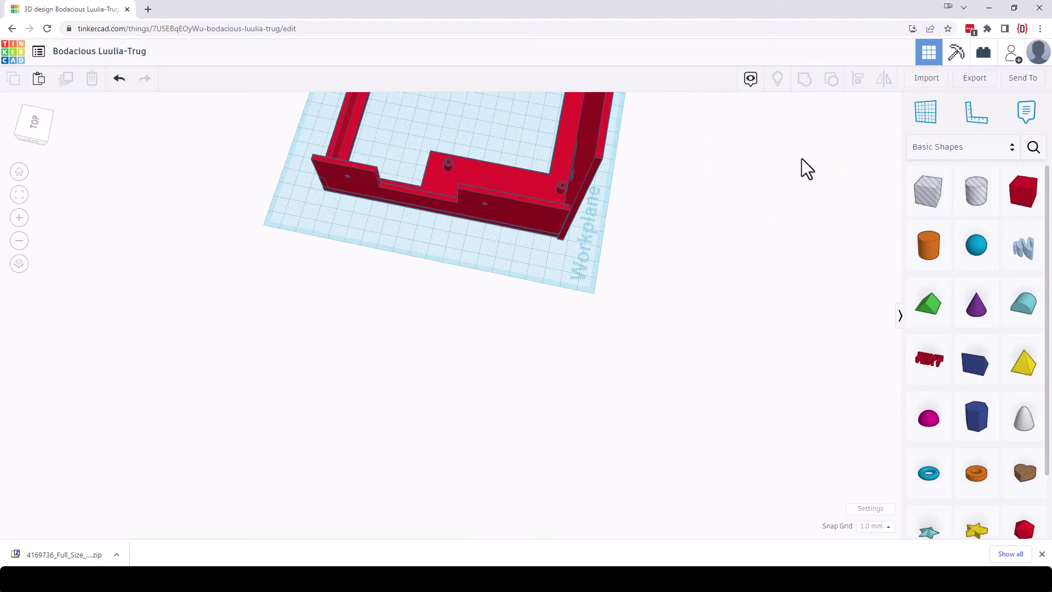
pyautogui.moveTo(800, 159); pyautogui.dragTo(606, 285, button='right')
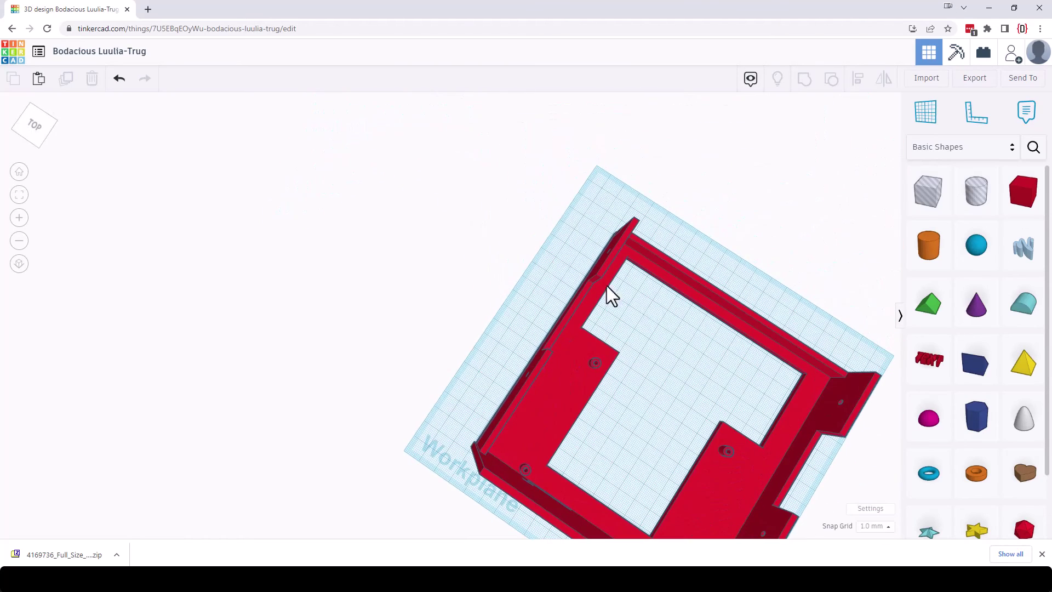
pyautogui.moveTo(773, 258); pyautogui.dragTo(707, 172, button='right')
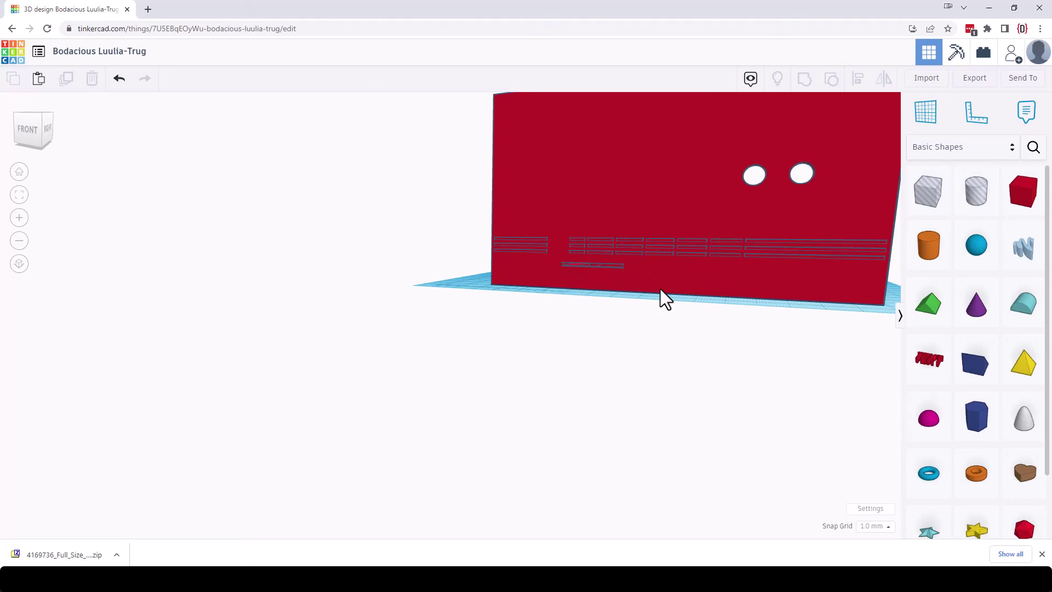
# Step: Rename the design to 'FreHD 5.25 v0' and export it as an STL file
pyautogui.click(143, 55)
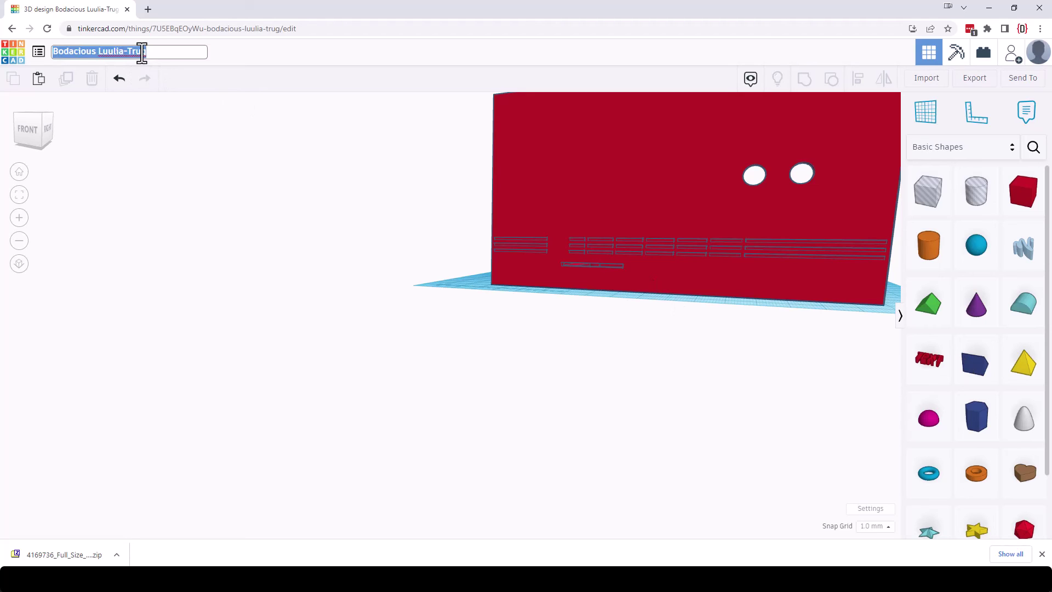
pyautogui.write('Fre')
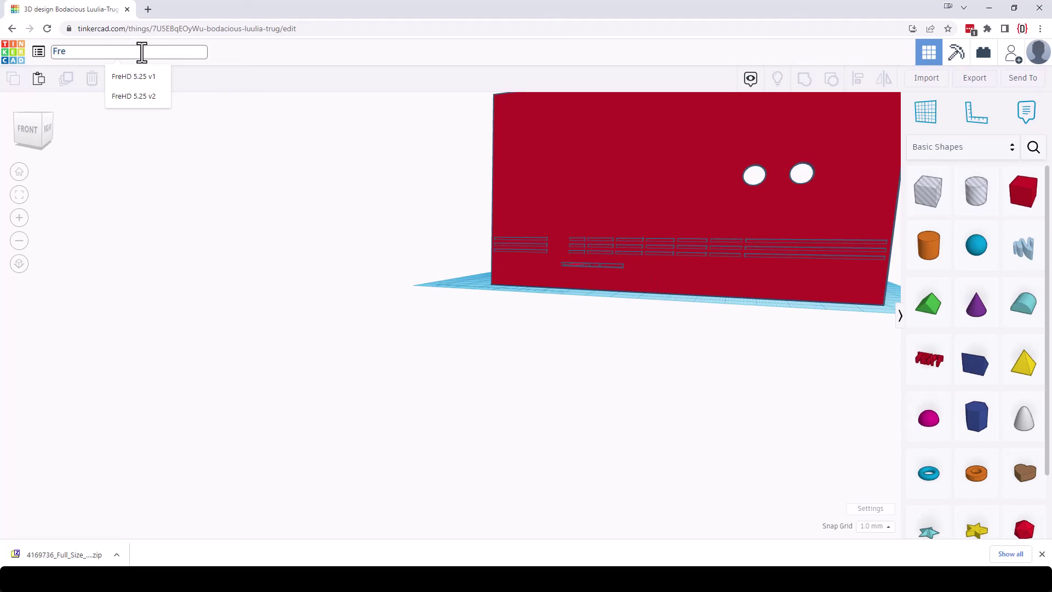
pyautogui.press('Down')
pyautogui.press('Down')
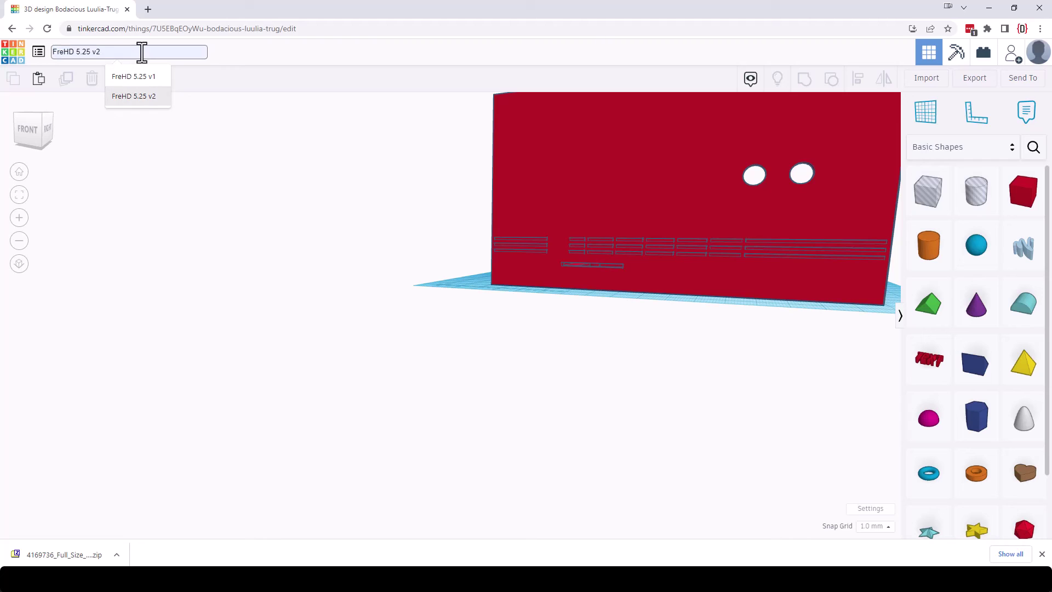
pyautogui.press('BackSpace')
pyautogui.write('0')
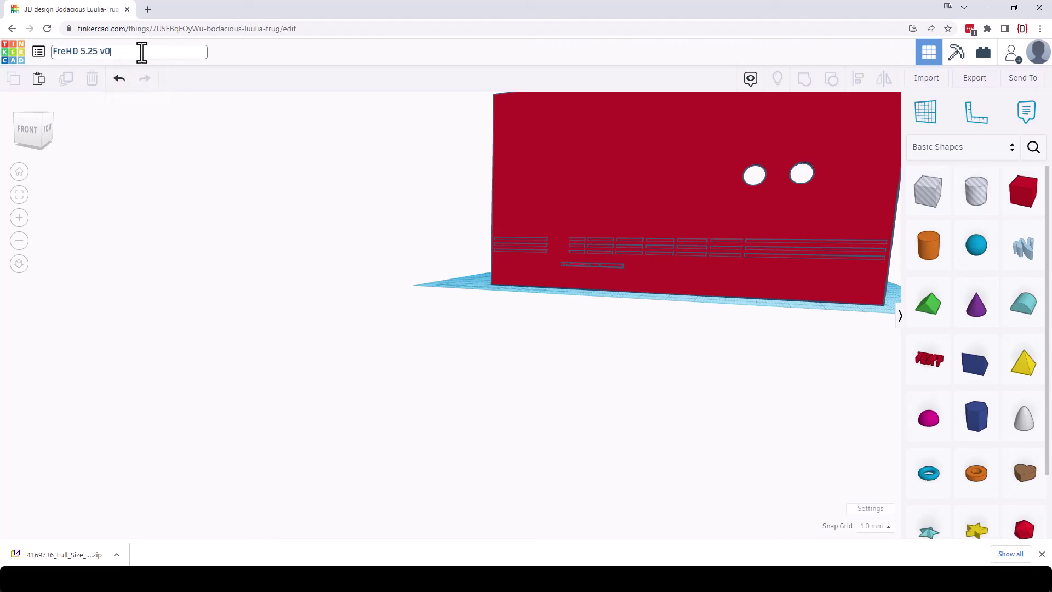
pyautogui.press('Return')
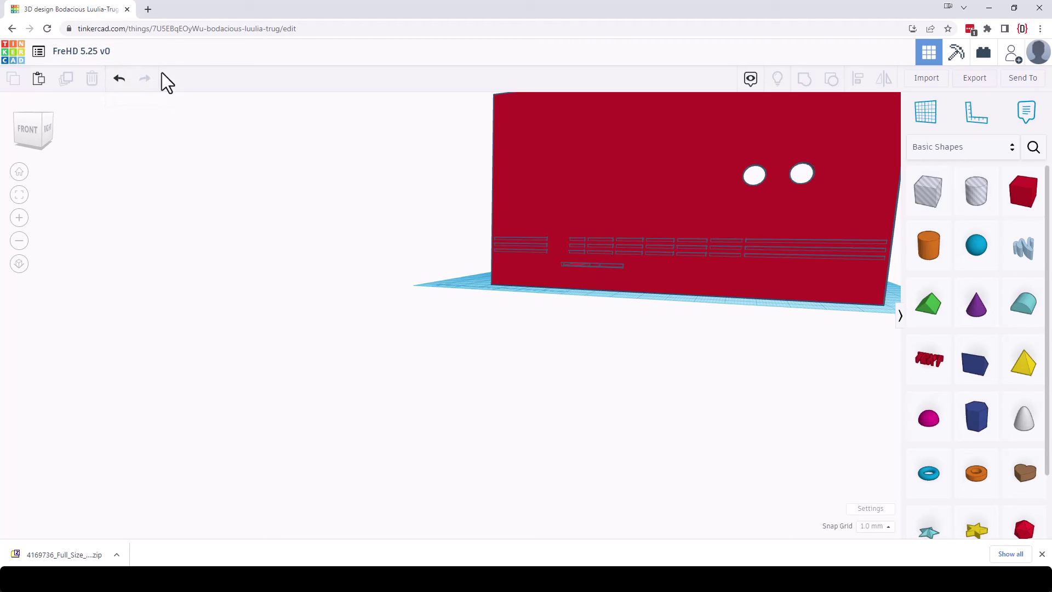
pyautogui.click(975, 77)
pyautogui.click(582, 282)
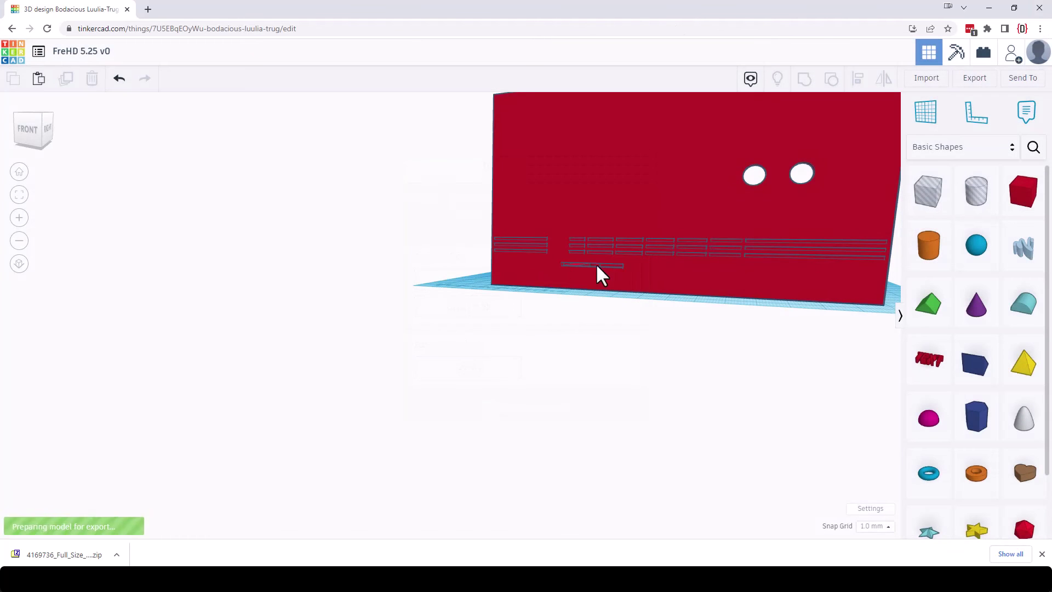